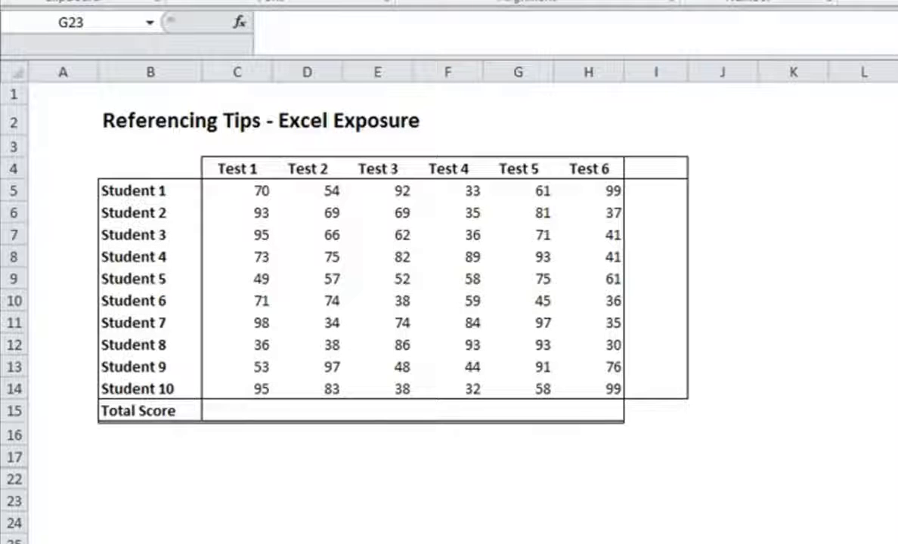
Step: Enter the formula =C5 in cell K5 to reference Student 1's Test 1 score
left_click(794, 191)
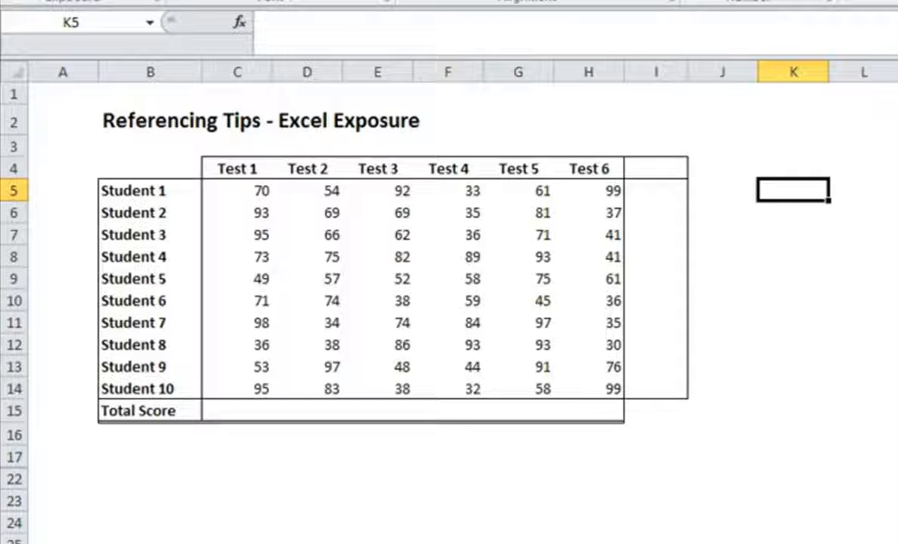
type("=")
left_click(253, 195)
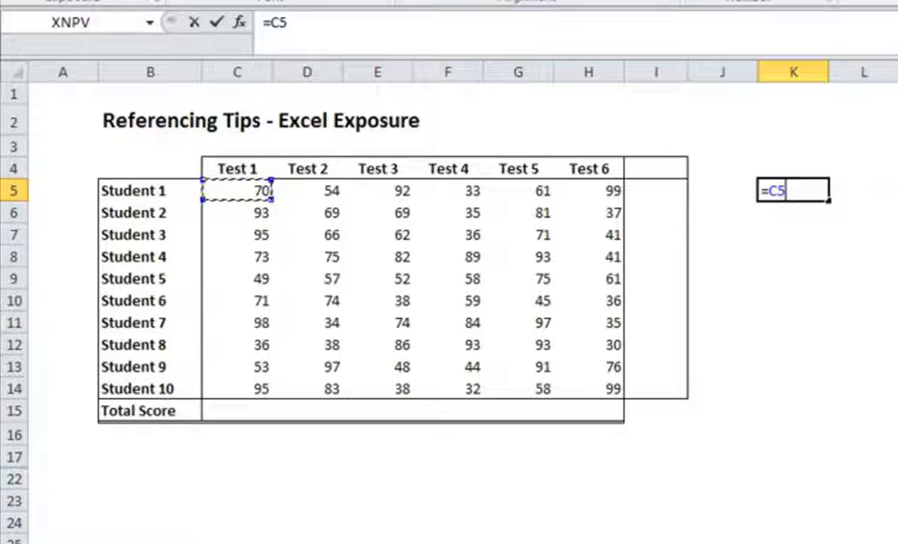
key("Return")
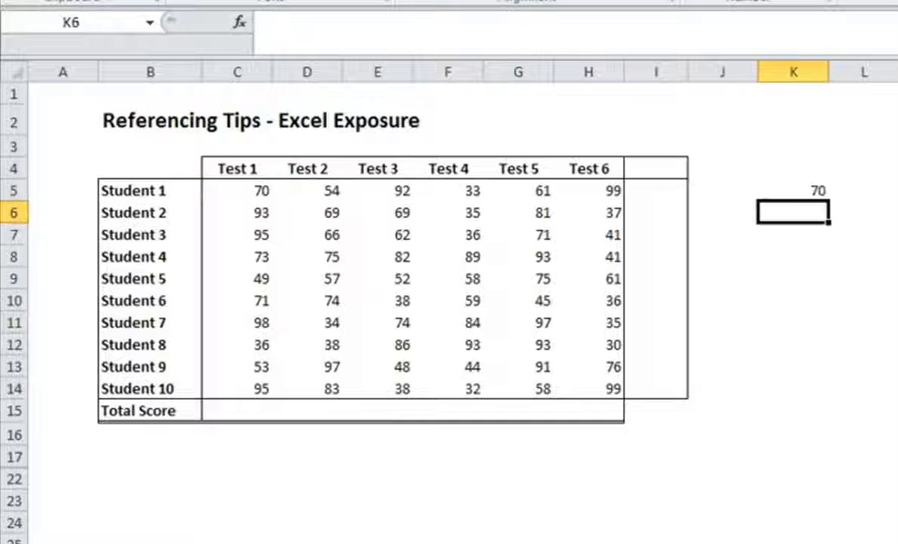
Step: Label the formula by entering =C5 as plain text in cell K4
key("Up")
key("Up")
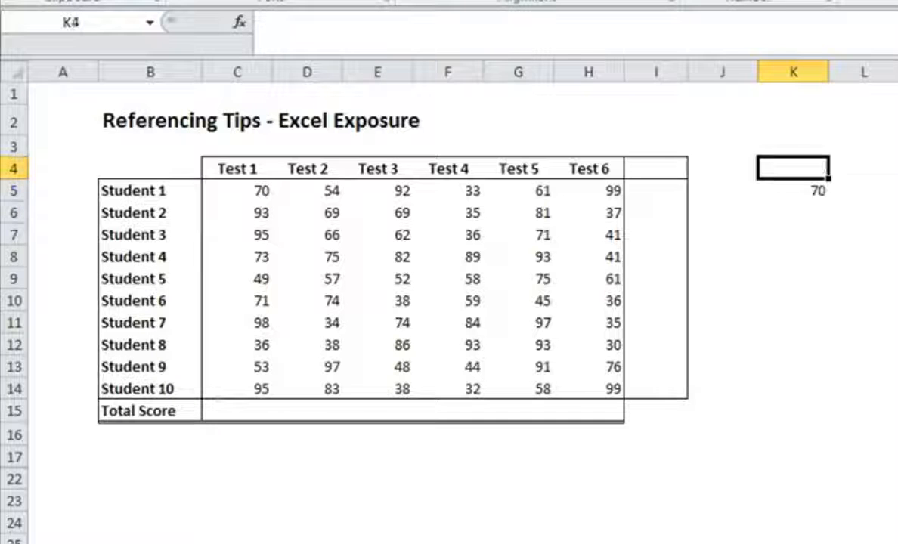
type("'=C$")
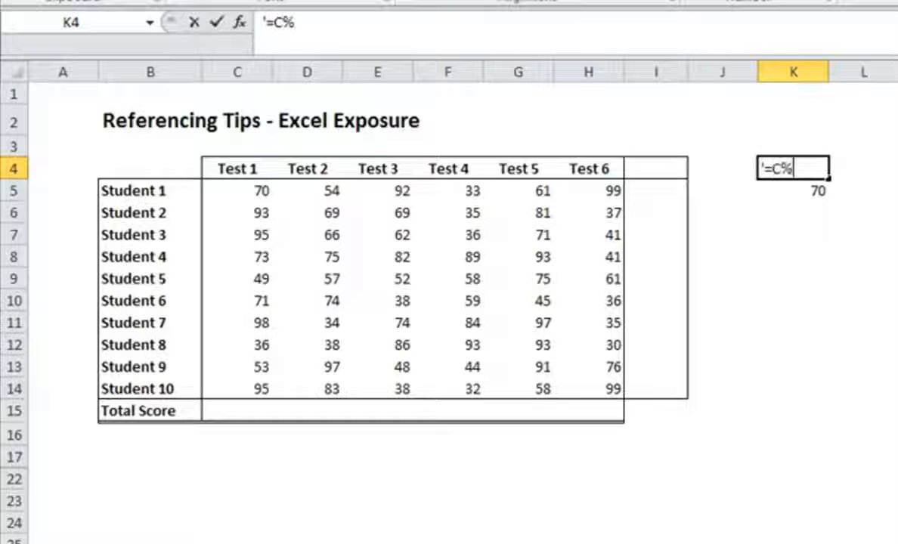
key("BackSpace")
type("5")
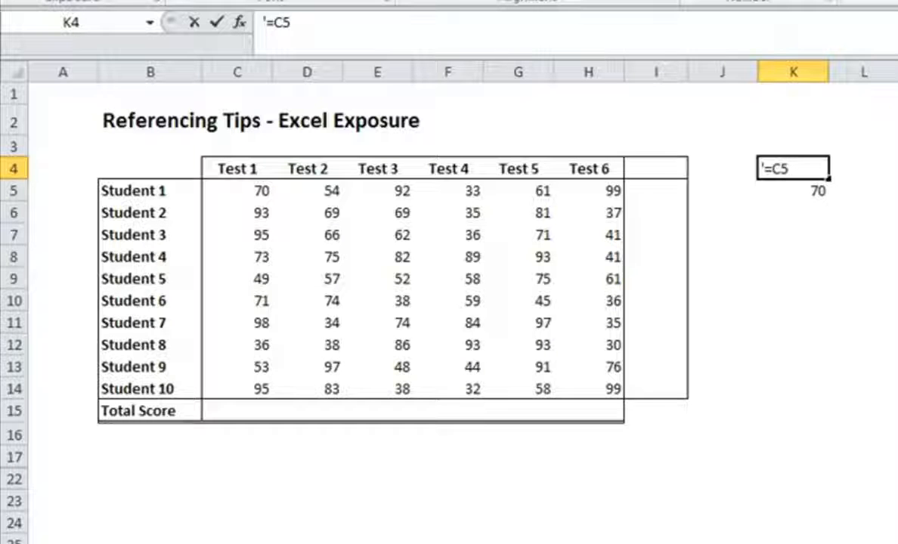
key("Return")
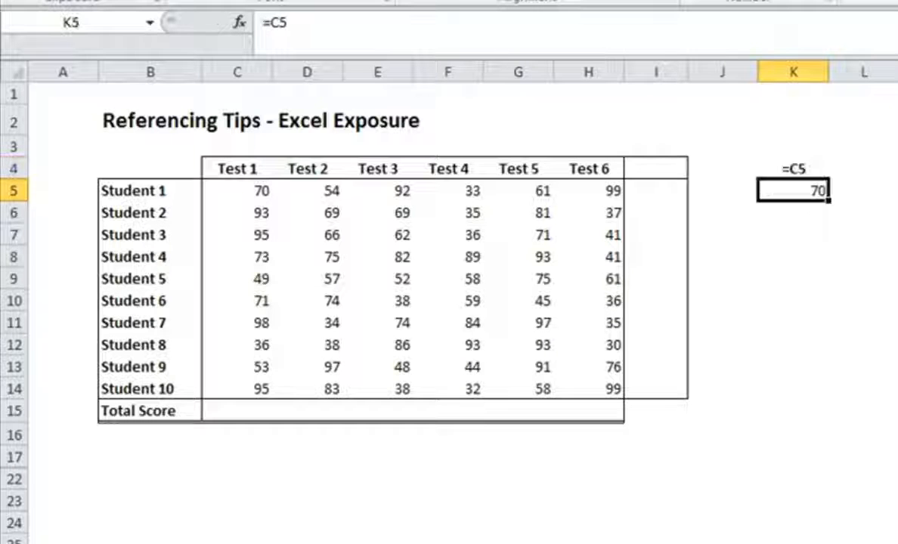
key("Up")
key("ctrl+b")
key("Down")
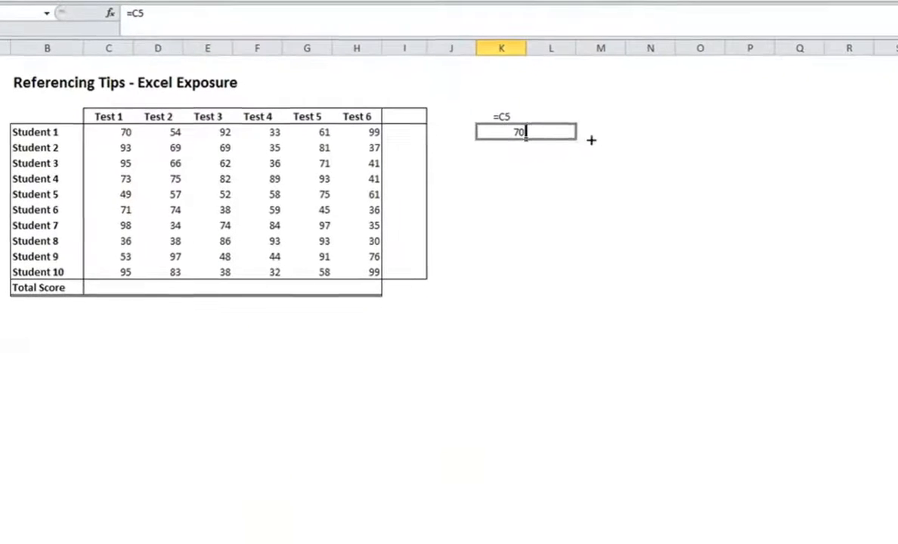
Step: Fill the K5 formula across to P5 and check the reference in each copied cell
left_click_drag(591, 140, 762, 142)
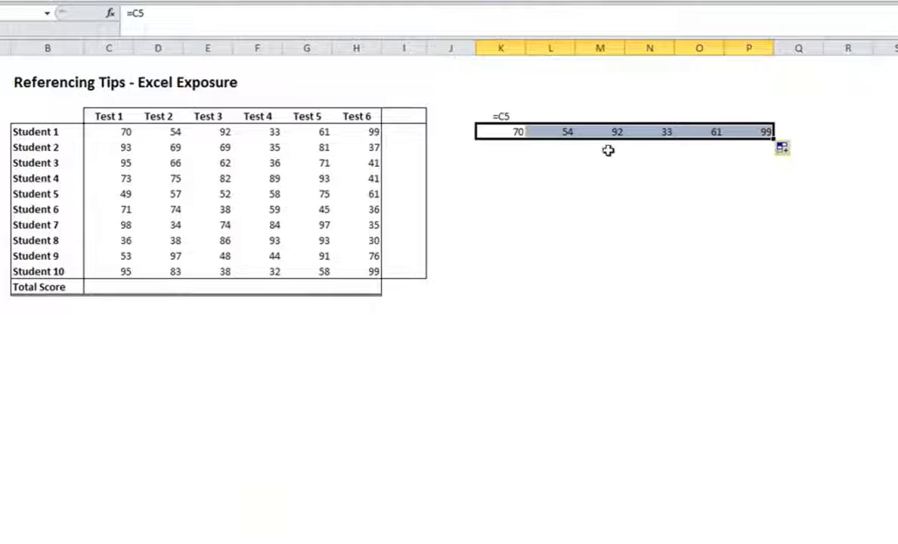
left_click(560, 133)
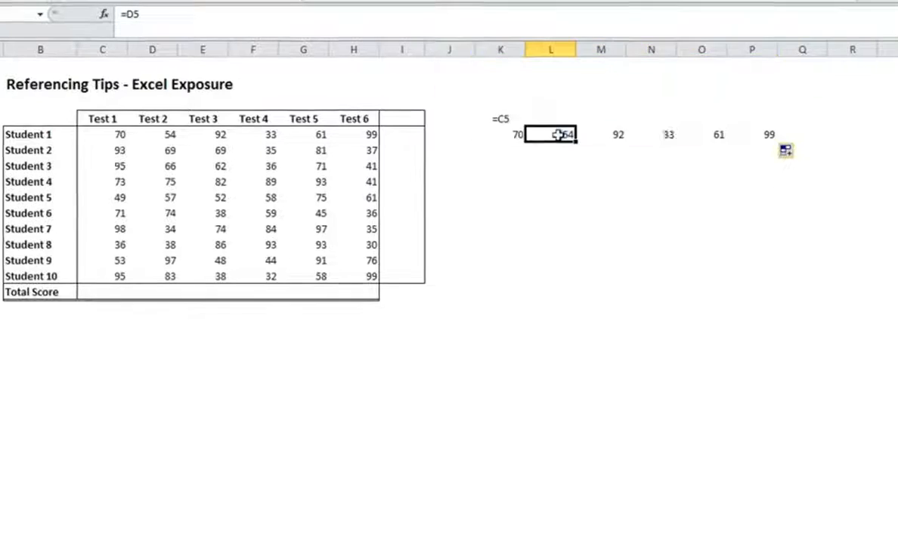
key("Right")
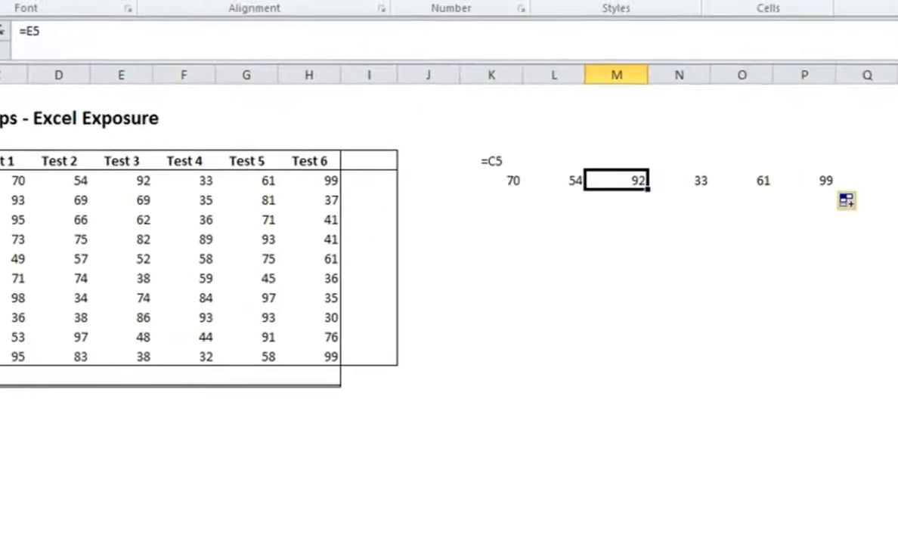
key("Right")
key("Right")
key("Right")
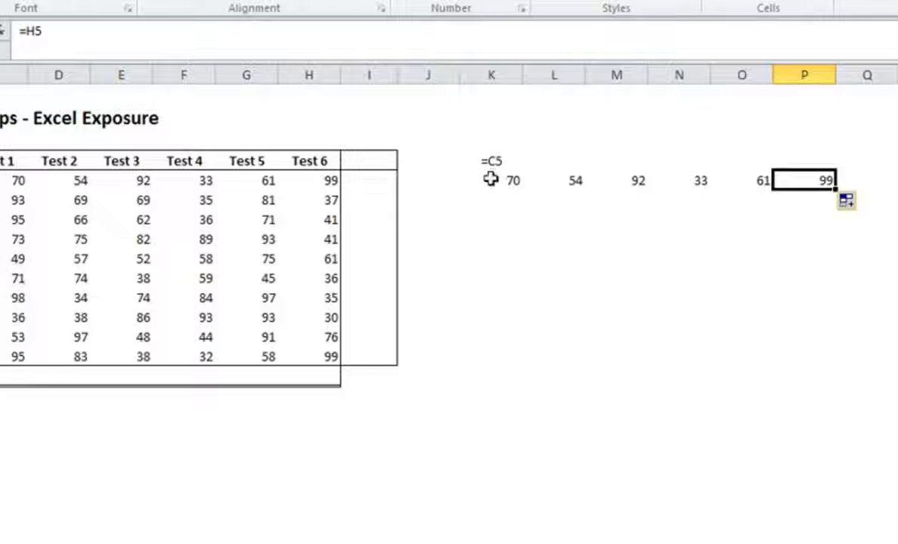
Step: Fill the K5:P5 formulas down to row 14 and compare their summary statistics with those of the original scores in C5:H14
left_click_drag(491, 179, 835, 368)
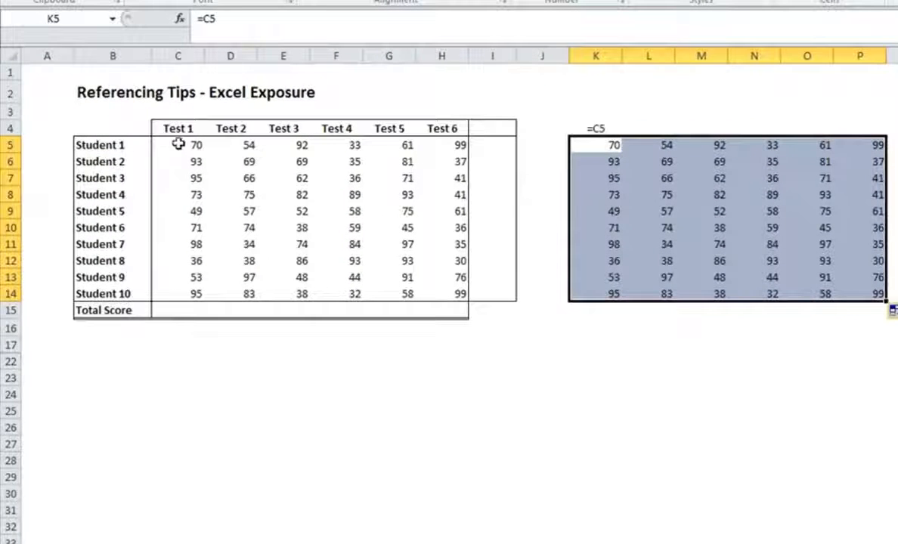
left_click_drag(180, 145, 425, 286)
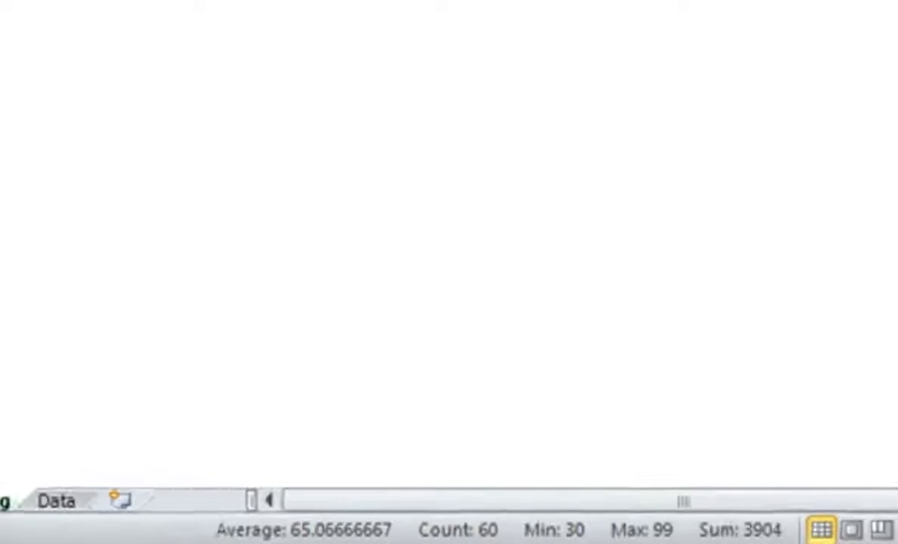
left_click_drag(427, 28, 701, 195)
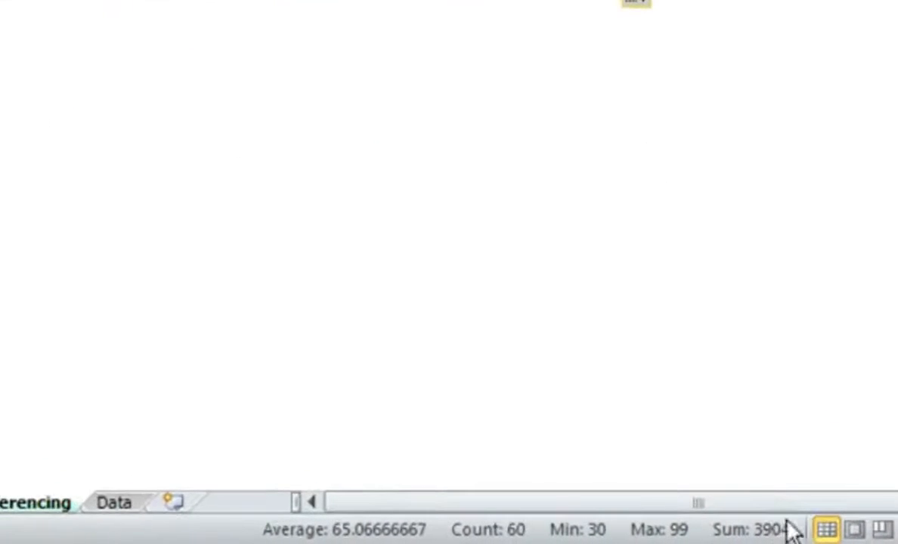
left_click(401, 6)
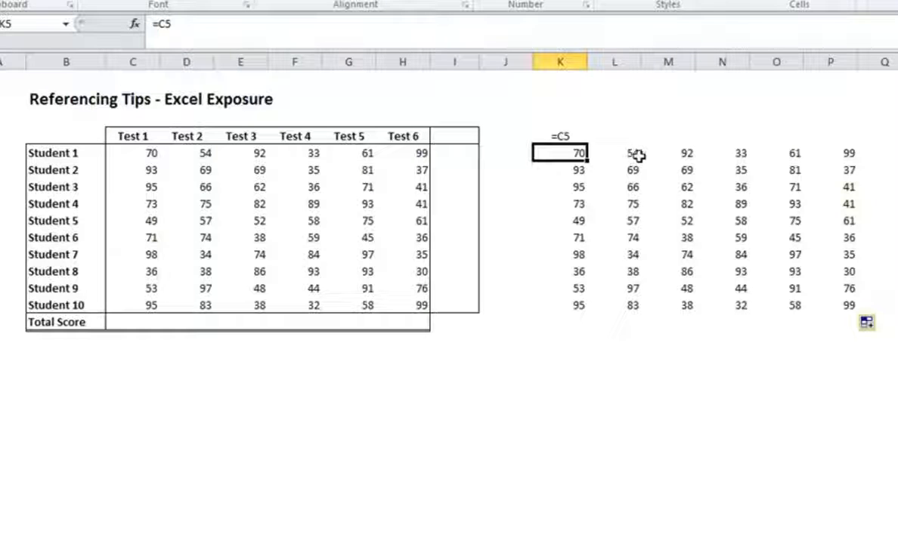
Step: Clear the copied formulas in K6:P14 and L5:P5, leaving only the formula in K5
left_click_drag(579, 169, 834, 304)
key("Delete")
left_click_drag(616, 153, 839, 154)
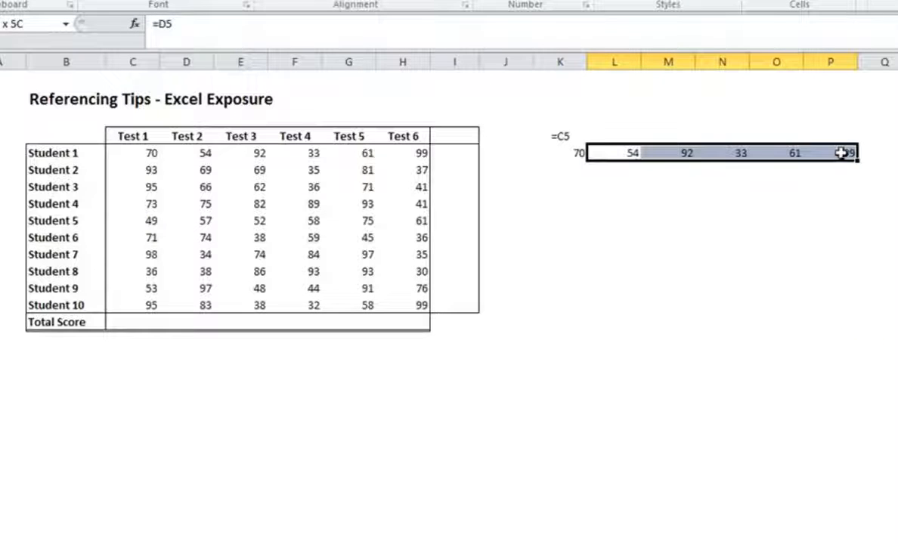
key("Delete")
Step: Copy the relative formula from K5 and paste it into cell N8
left_click(579, 153)
key("ctrl+c")
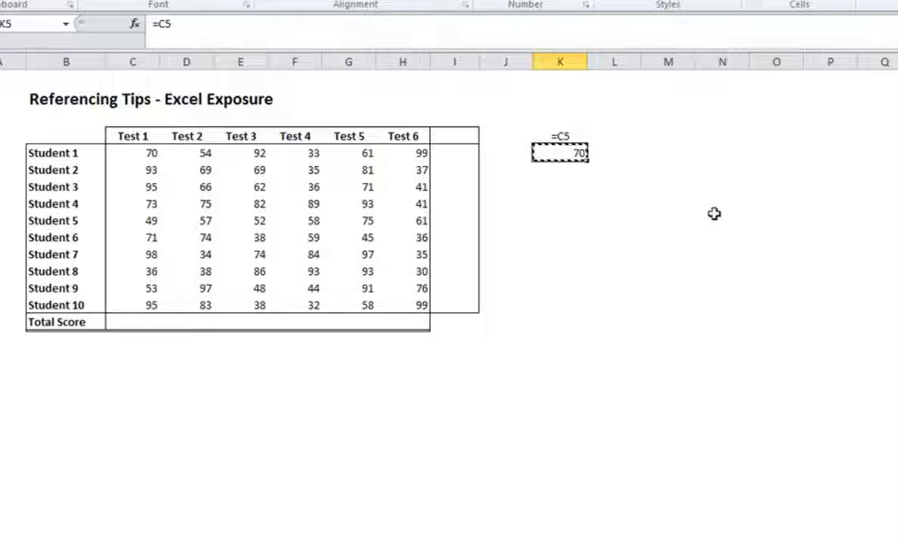
left_click(722, 204)
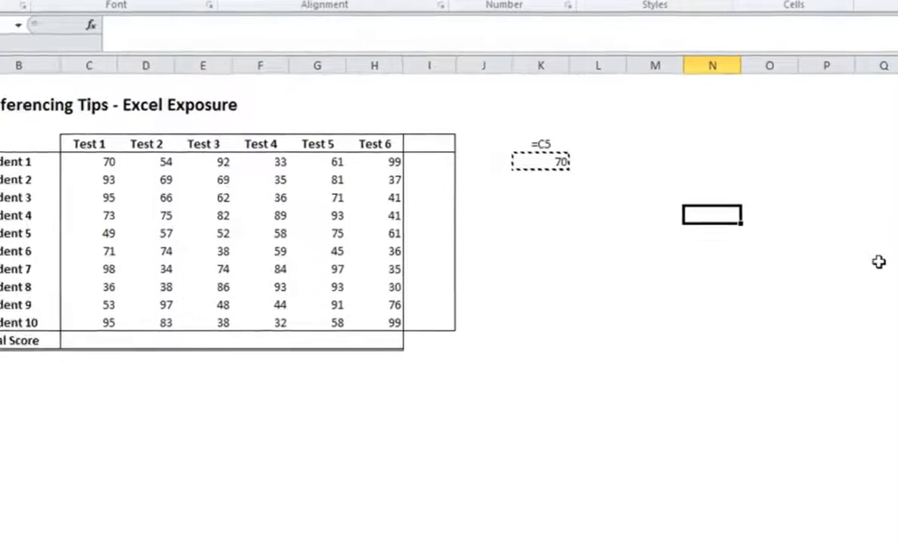
key("ctrl+v")
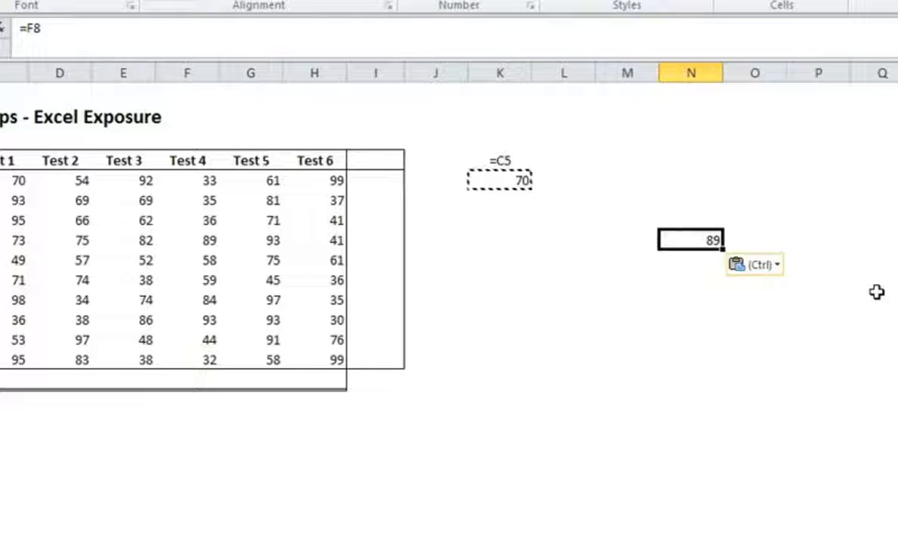
left_click(575, 273)
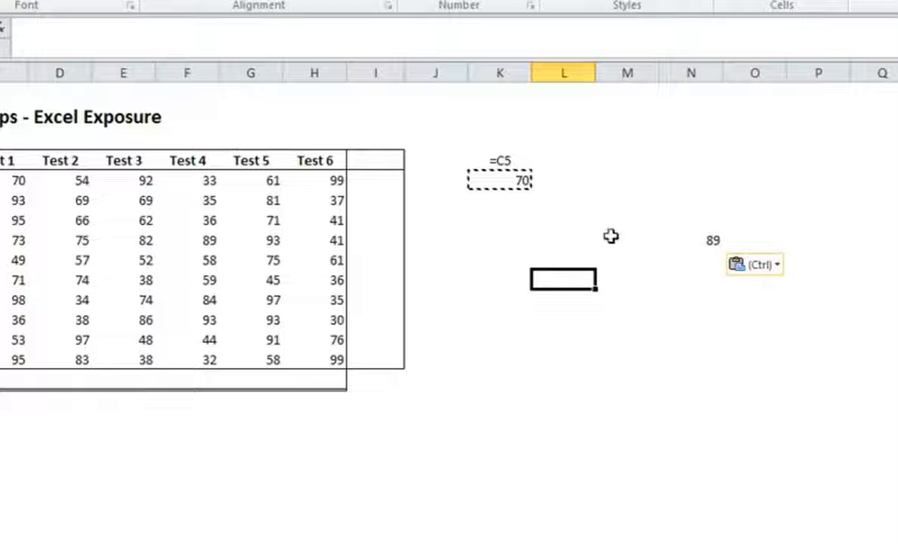
Step: Change the formula in K5 to the absolute reference =$C$5
left_click(516, 180)
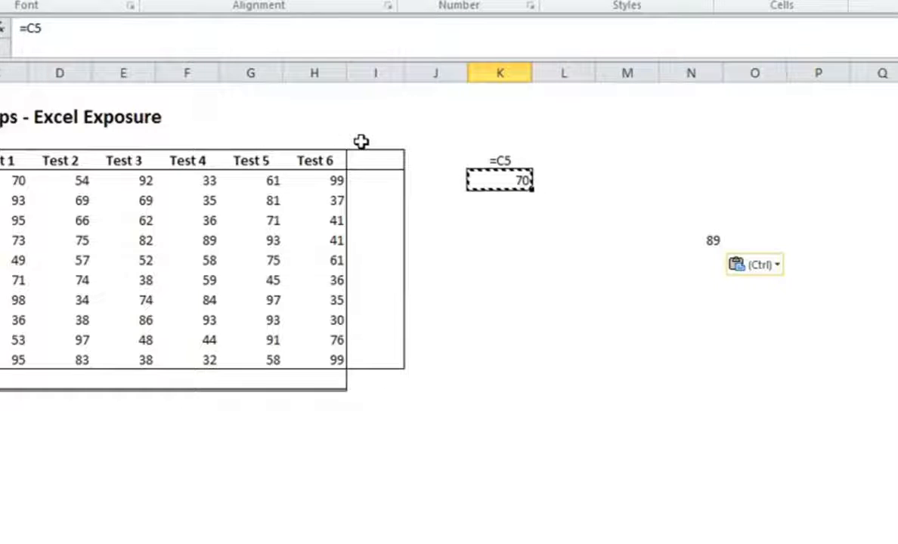
left_click(176, 31)
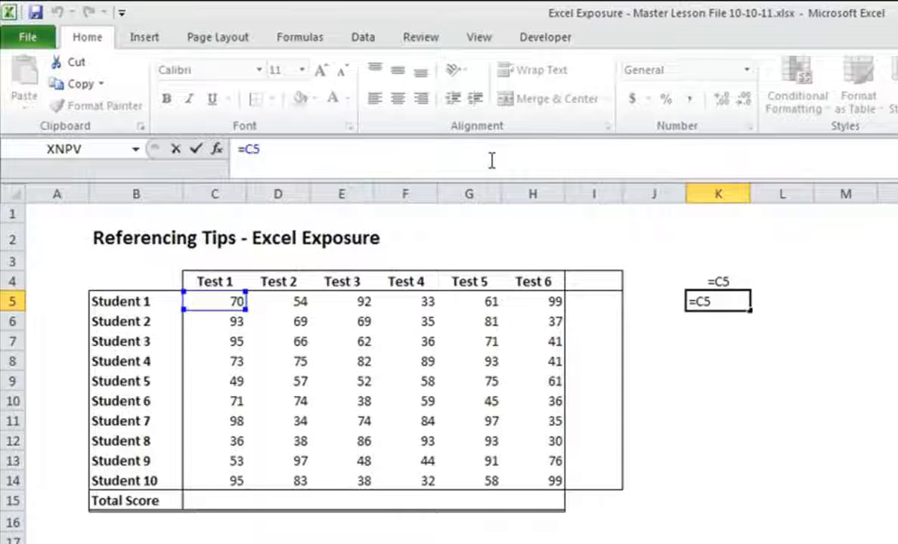
key("Left")
key("Left")
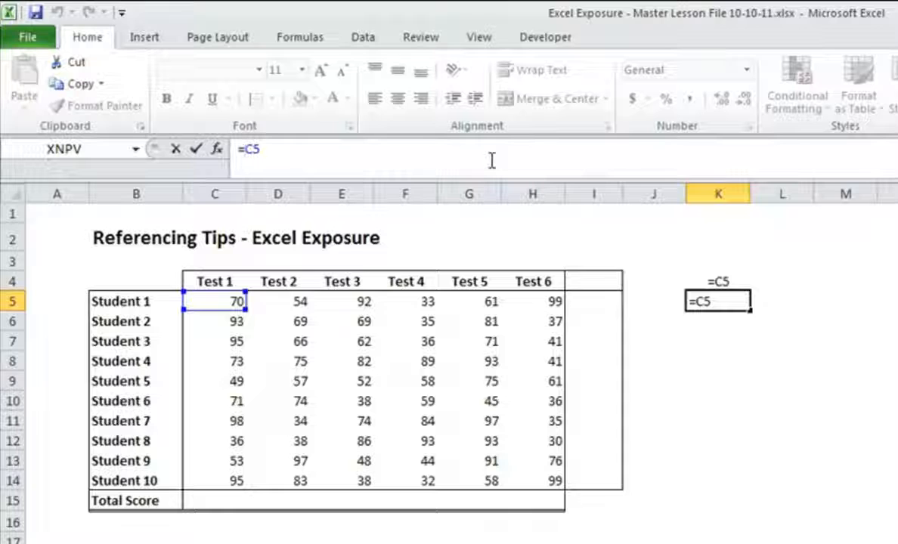
type("$")
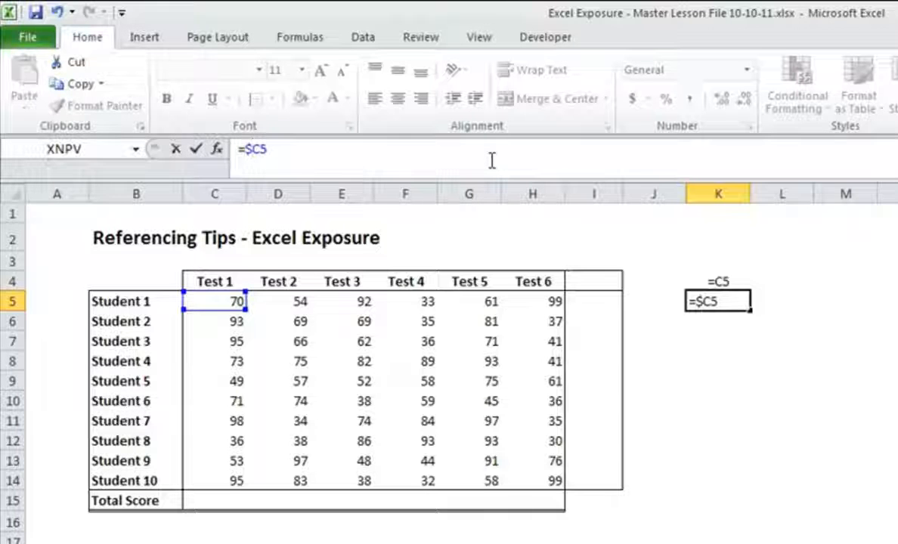
key("Right")
type("$")
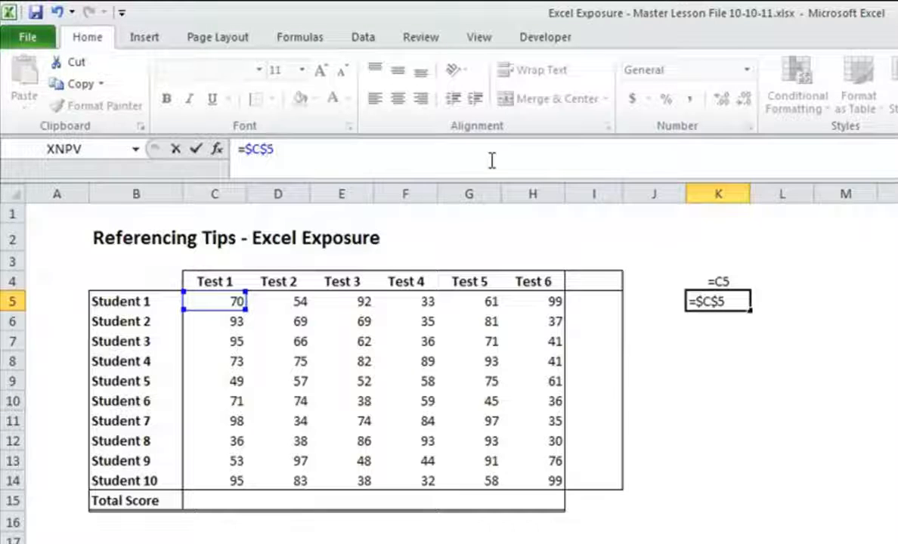
key("ctrl+Return")
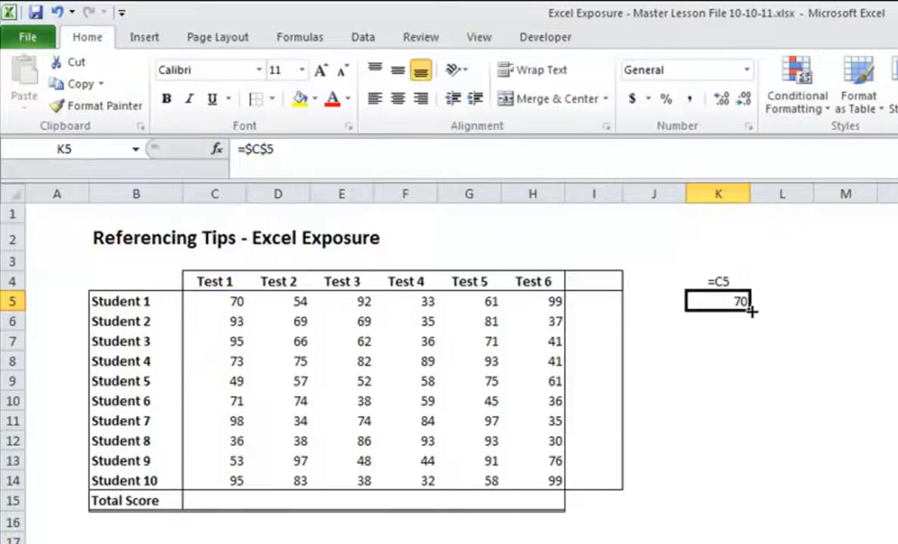
Step: Fill the absolute formula from K5 across to Q5 and check the references in the copied cells
left_click_drag(750, 312, 897, 258)
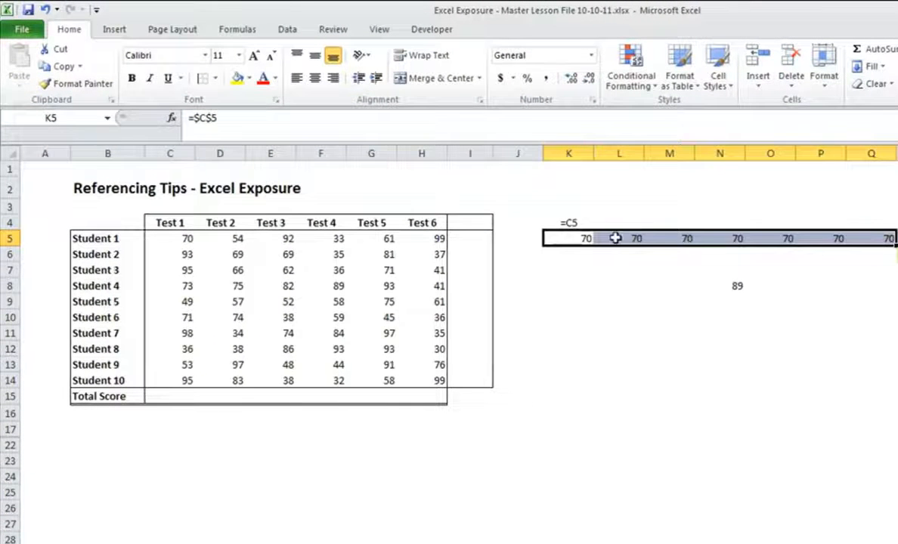
left_click(719, 239)
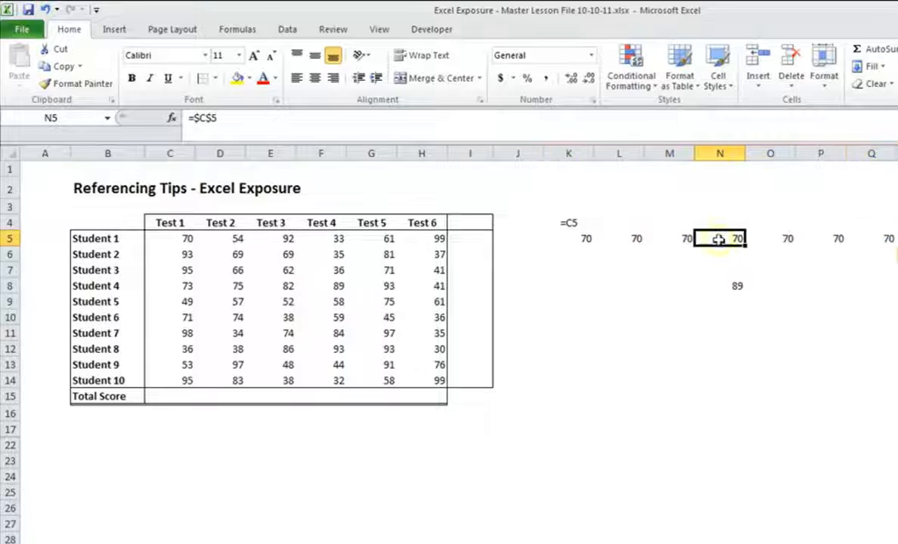
key("Right")
key("Right")
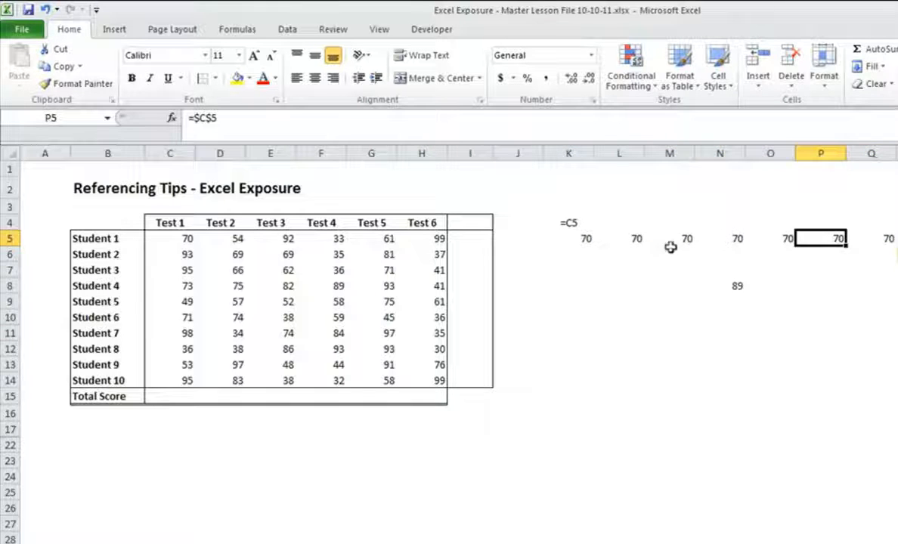
Step: Fill the K5:Q5 formulas down to row 14 and check the references in several of the copied cells
left_click_drag(578, 239, 894, 387)
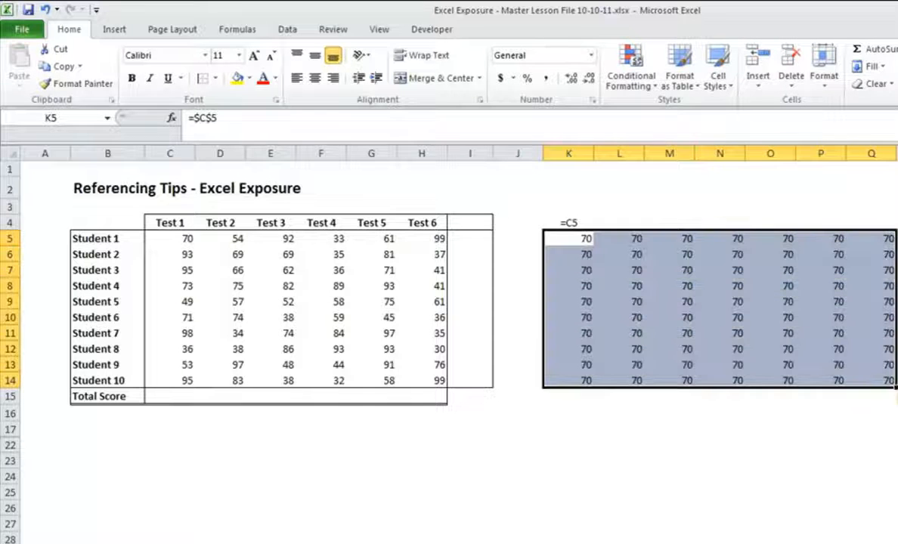
key("Down")
key("Down")
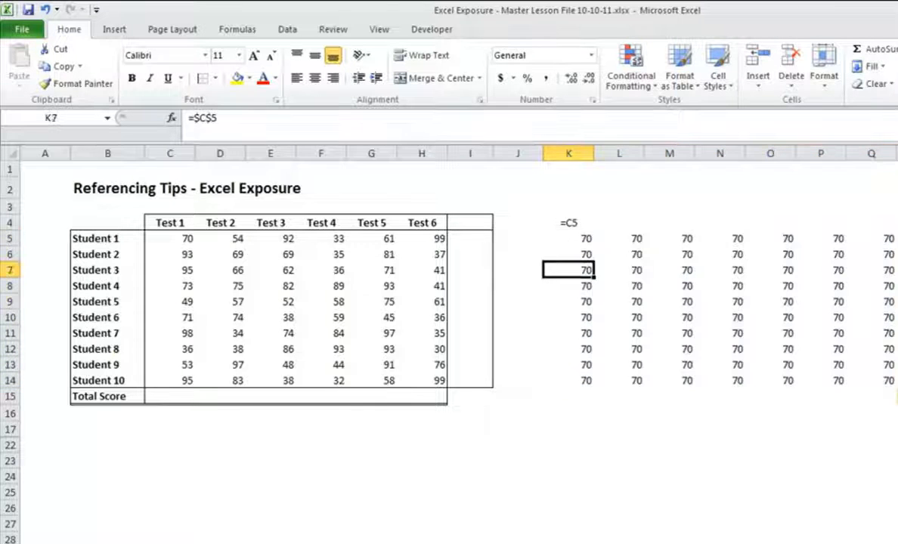
key("Down")
key("Right")
key("Up")
key("Up")
key("Up")
key("Left")
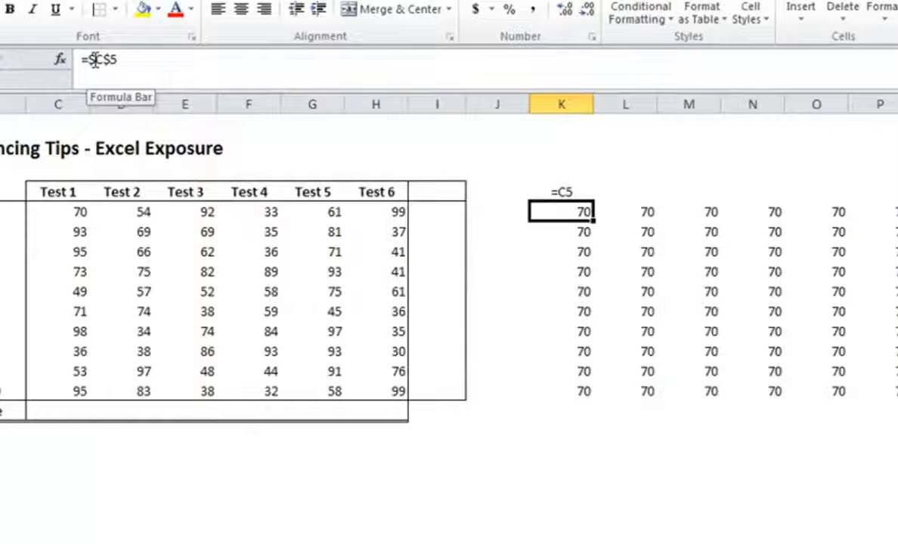
Step: Remove the dollar sign before the row number in K5's formula, then restore it as =$C$5
left_click(106, 60)
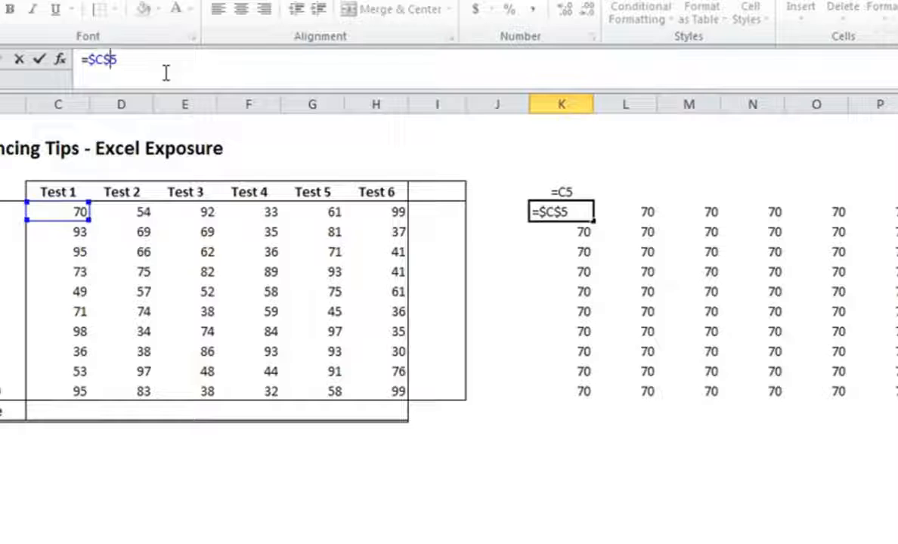
key("BackSpace")
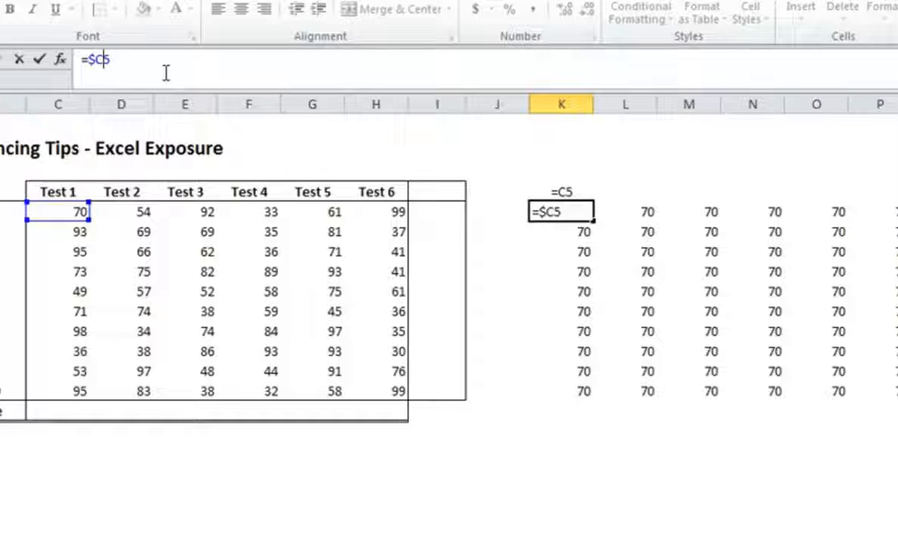
type("$")
key("Return")
Step: Keep =$C5 in K5 and clear the label in K4 and the other copied formulas in K6:K14 and L5:Q14
left_click_drag(625, 211, 885, 392)
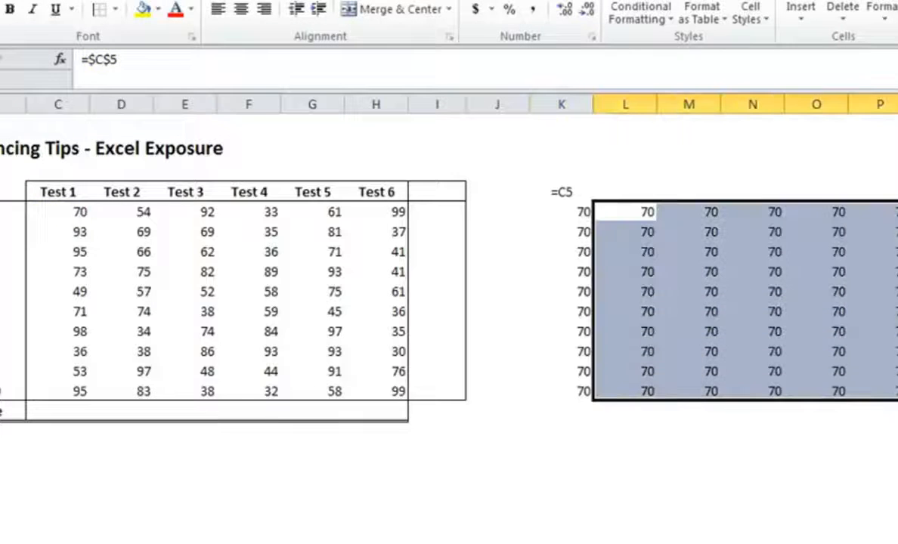
key("Delete")
left_click(567, 194)
key("Delete")
left_click_drag(563, 212, 564, 392)
key("Delete")
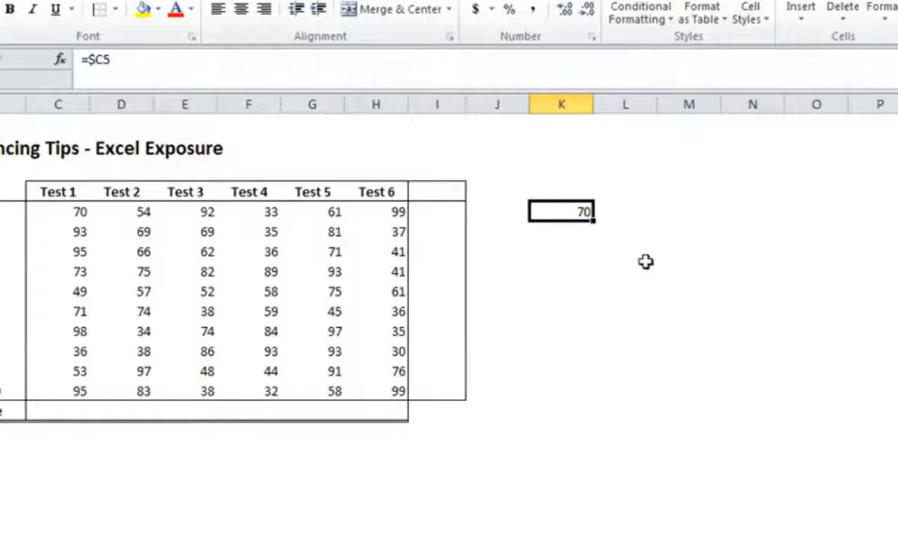
Step: Fill the =$C5 formula from K5 across to P5 and down to row 14
left_click_drag(594, 221, 897, 224)
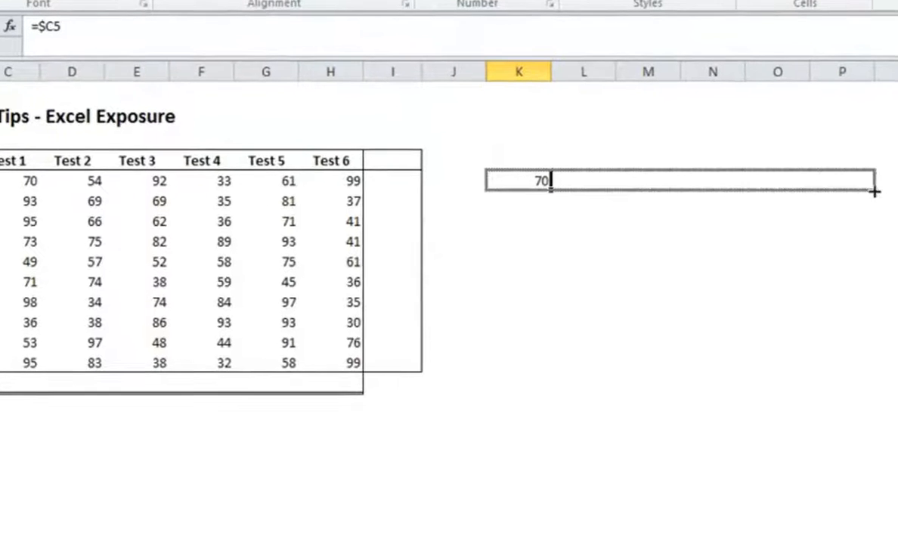
left_click_drag(875, 192, 875, 192)
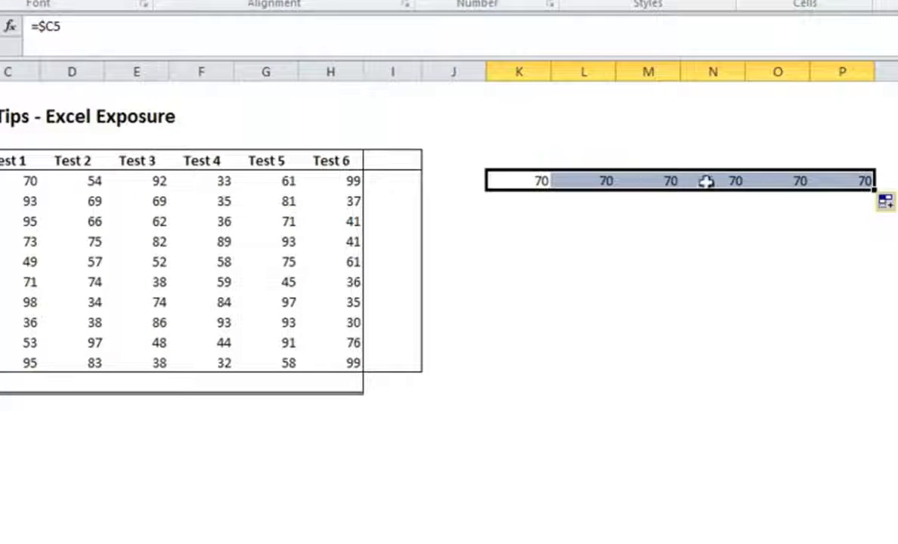
left_click_drag(874, 189, 874, 374)
Step: Examine the references in the copied formulas across row 6 and down column P
left_click(598, 204)
left_click(663, 209)
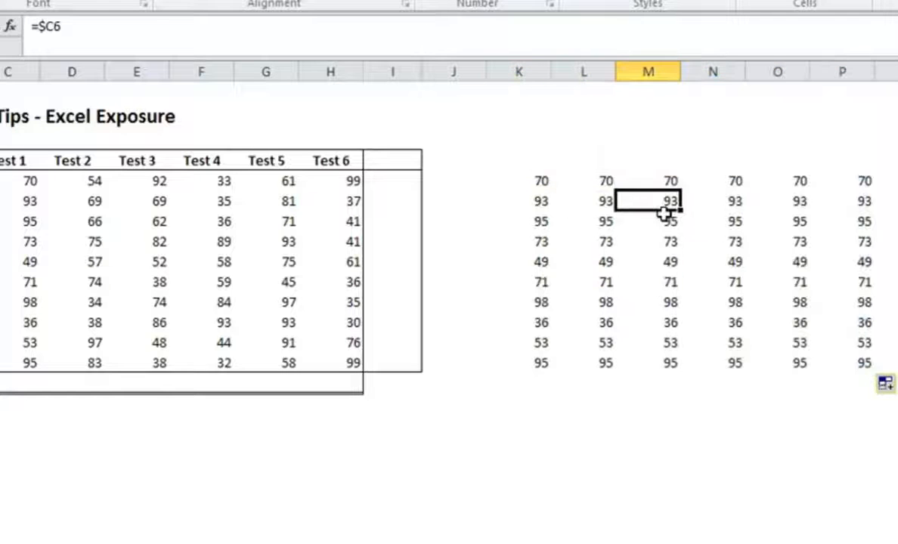
key("Right")
key("Right")
key("Right")
key("Down")
key("Down")
key("Down")
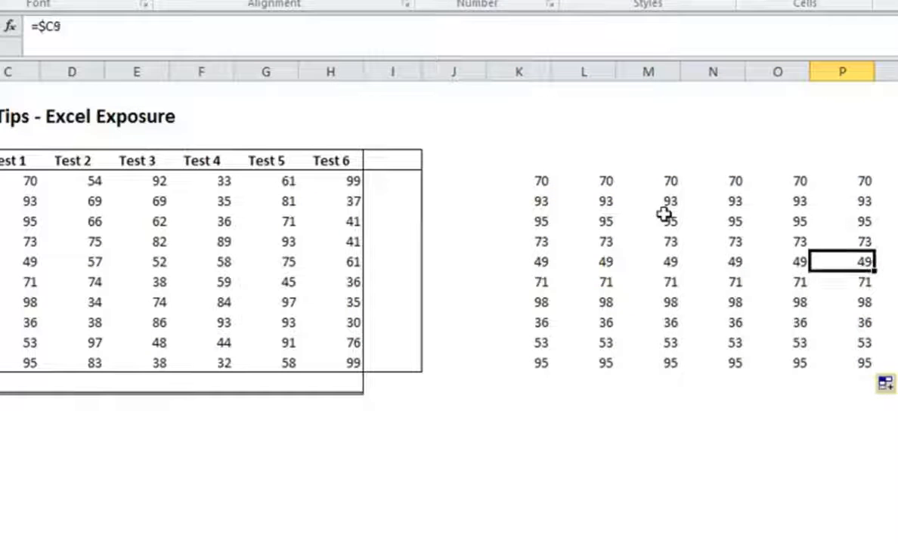
key("Down")
key("Down")
key("Down")
key("Down")
Step: Change the formula in K5 to the mixed reference =C$5
left_click(521, 180)
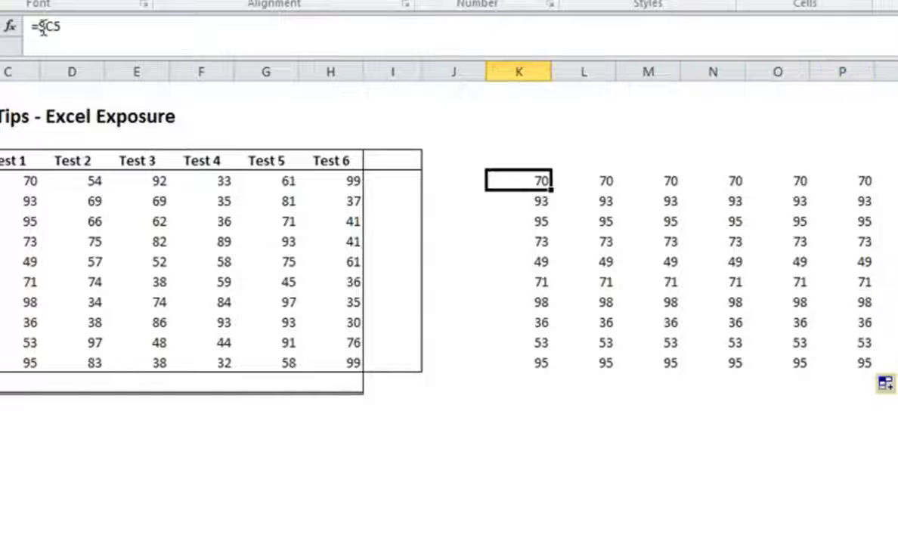
left_click(44, 27)
key("BackSpace")
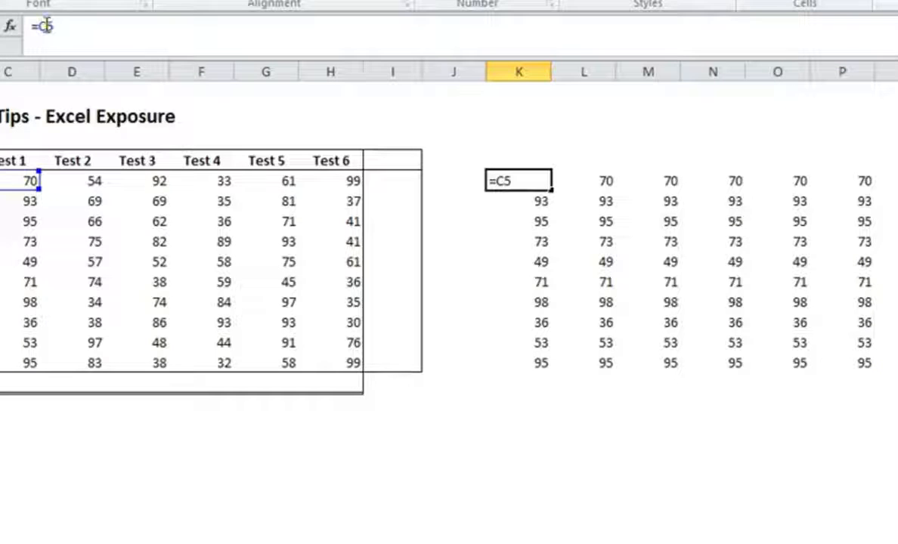
key("Right")
type("$")
key("Return")
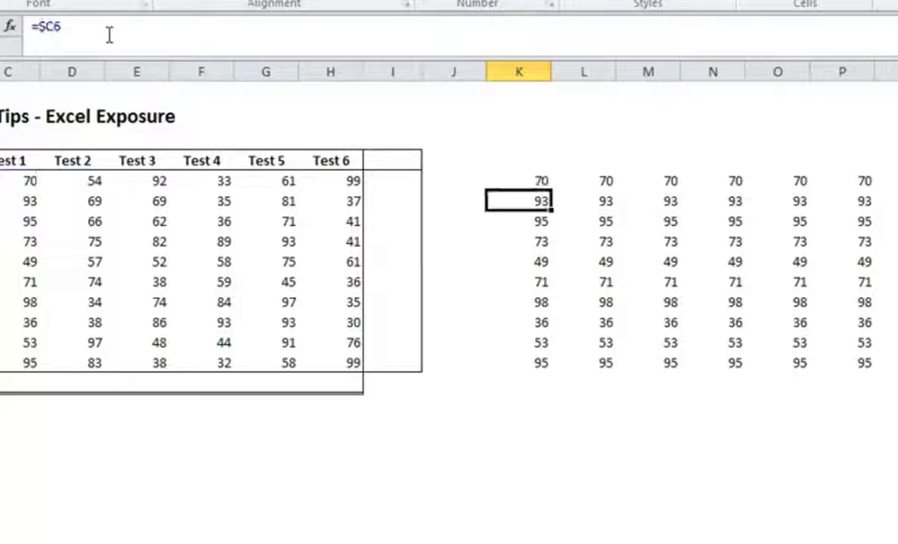
Step: Fill the K5 formula across to P5 and down to row 14, checking the copied references along row 5
left_click(530, 181)
left_click_drag(551, 189, 862, 182)
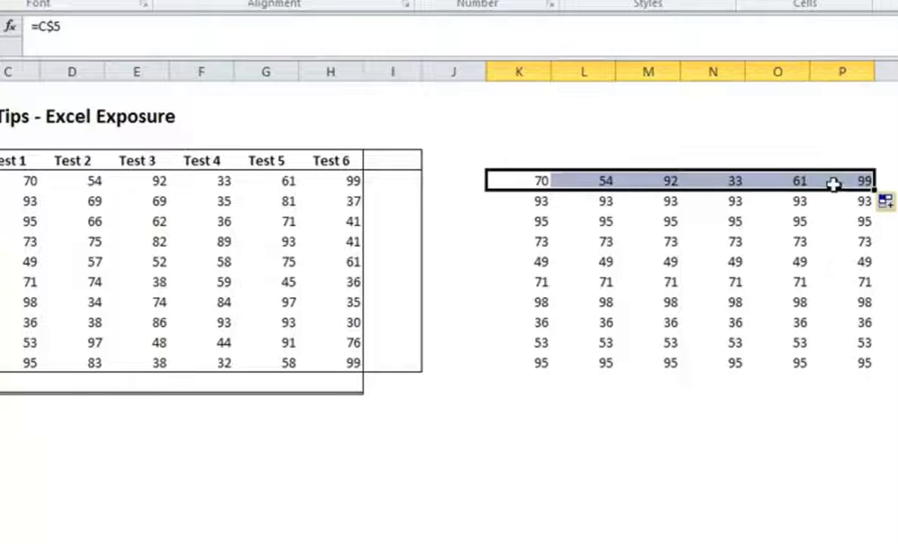
left_click(833, 181)
key("Left")
key("Left")
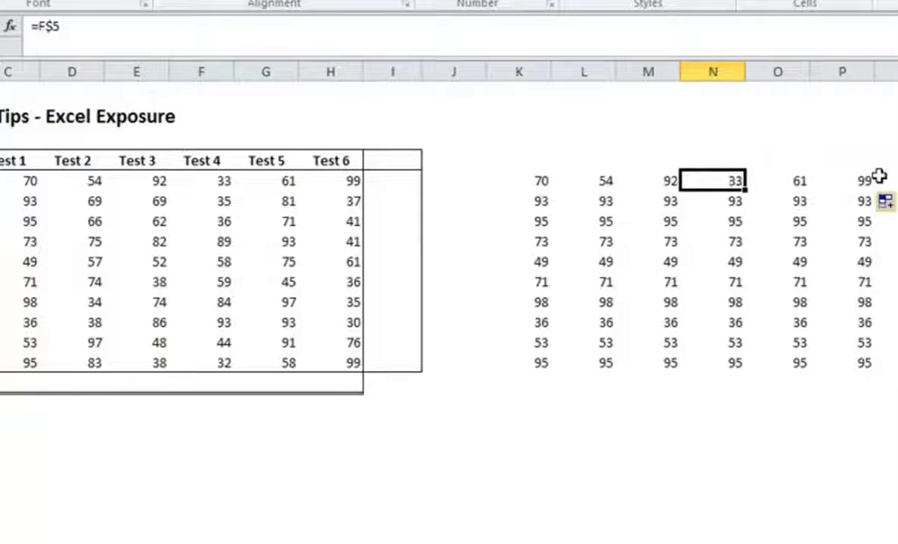
key("Left")
key("Left")
key("Left")
key("Right")
key("Right")
key("Right")
key("Right")
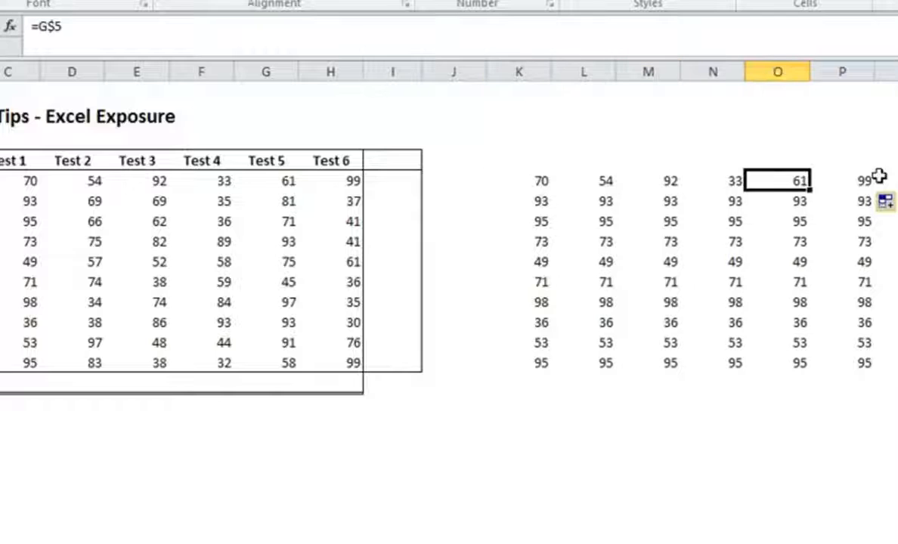
key("Right")
left_click_drag(563, 184, 875, 371)
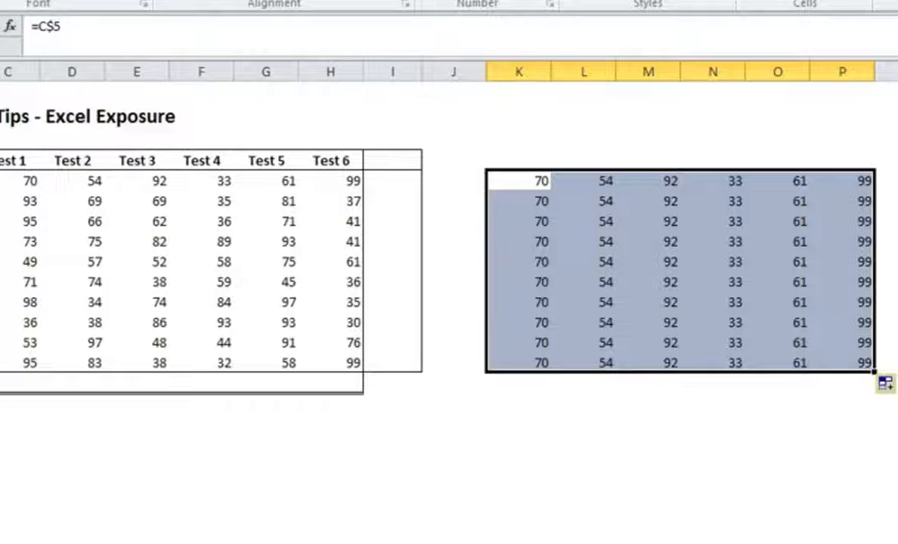
Step: Replace K5 with the sample formula =vlookup(B5,table,2,false), stored as text with a leading apostrophe
key("shift+BackSpace")
type("=")
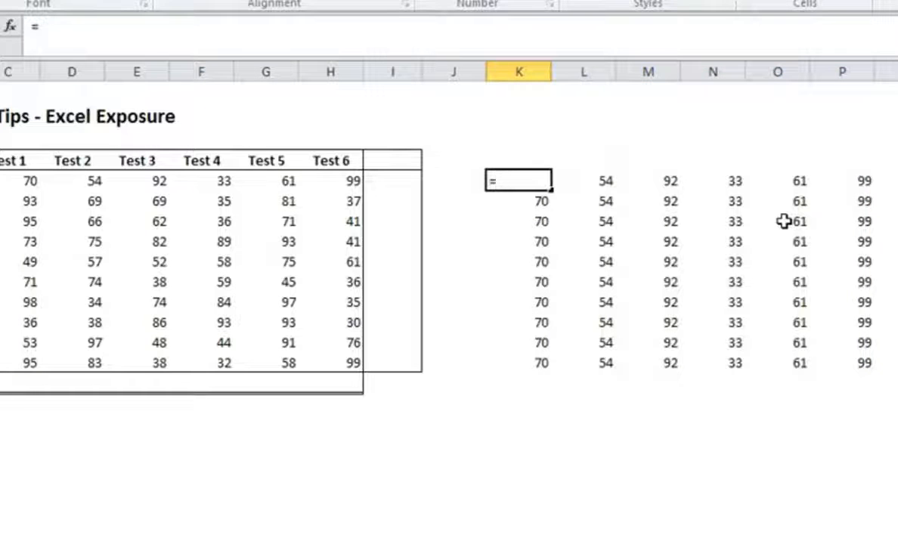
type("vlookup(")
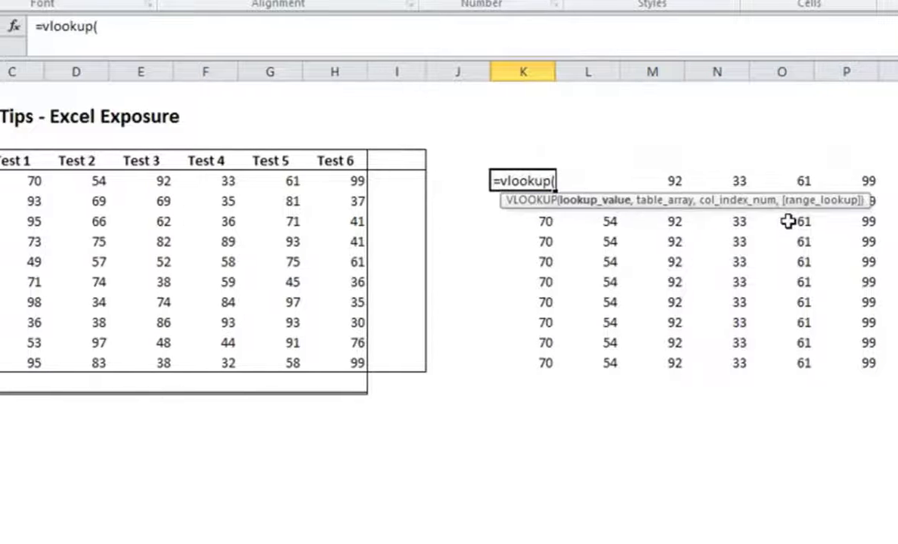
left_click(151, 182)
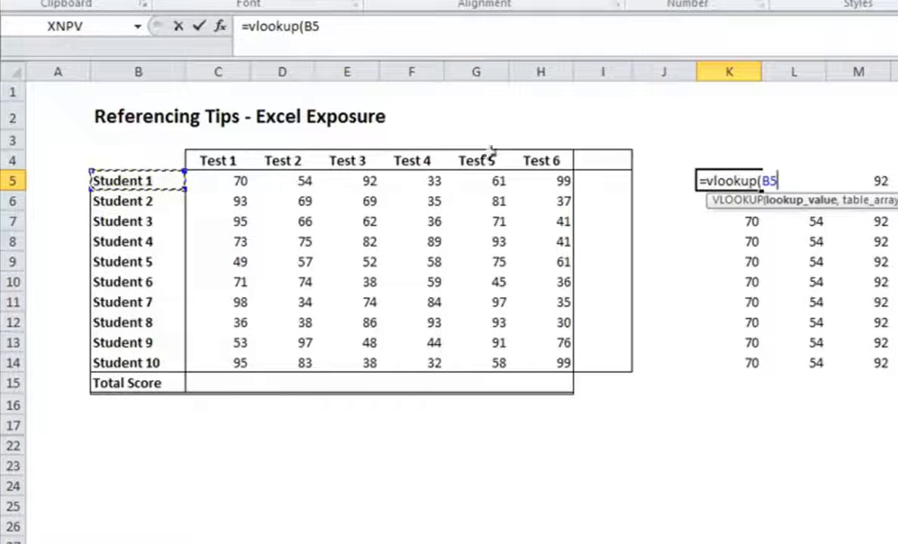
type(",table,")
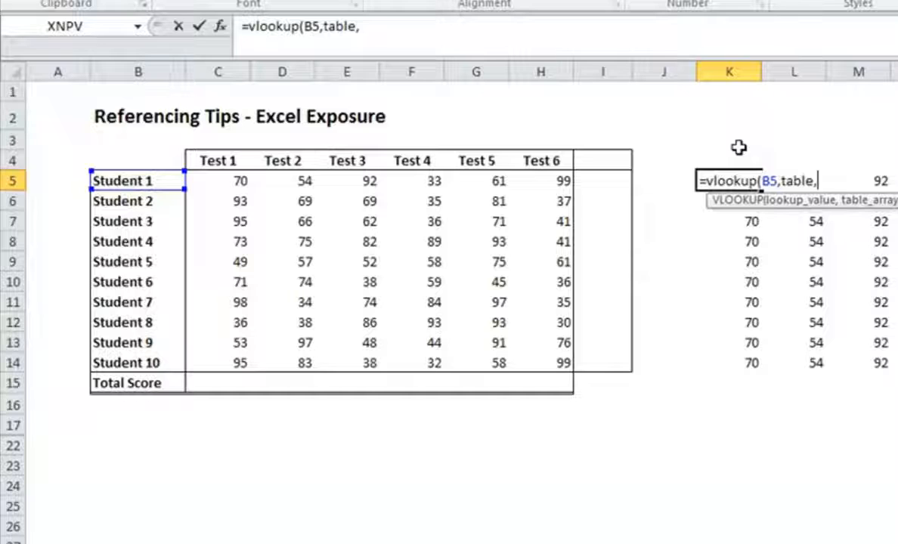
type("2")
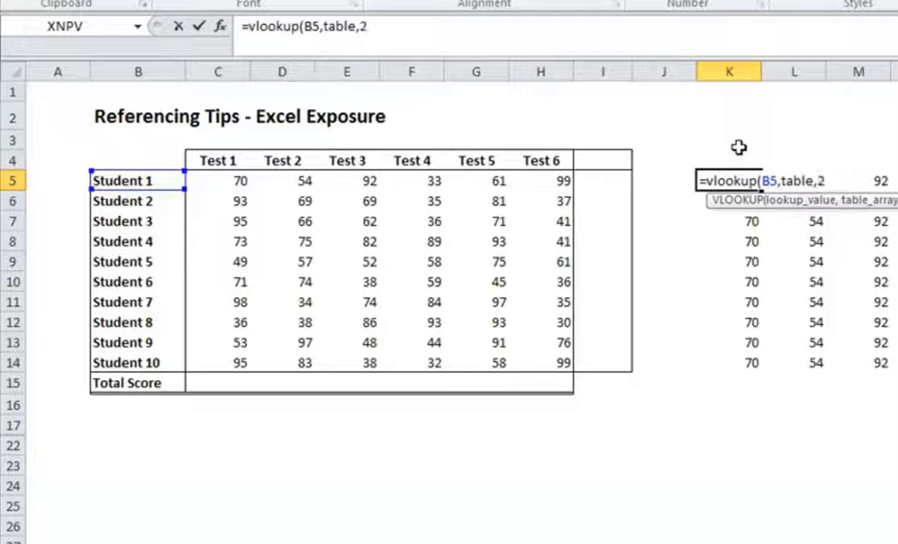
type(",false)")
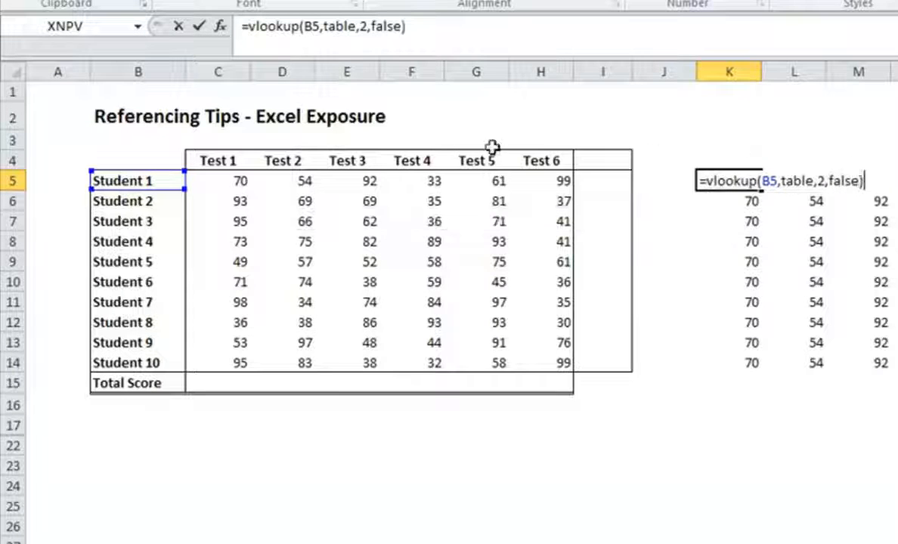
left_click(236, 26)
type("'")
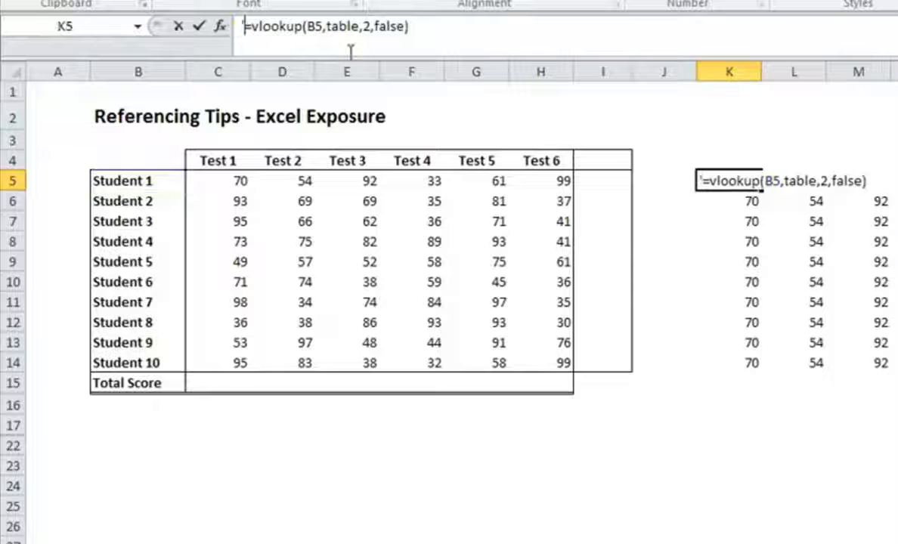
key("Return")
Step: Clear the copied formulas to the right of K5 and in K6:K14
left_click_drag(793, 181, 858, 363)
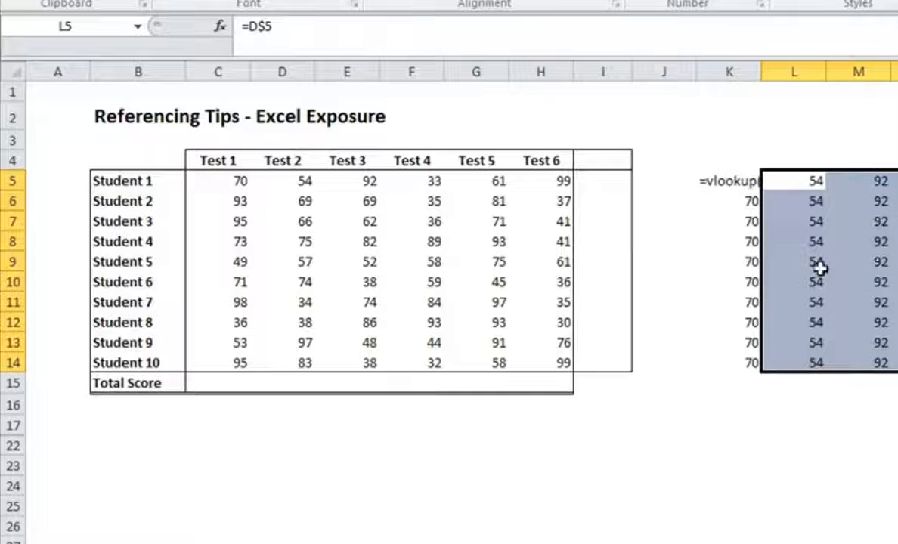
key("Delete")
left_click(743, 201)
key("ctrl+shift+Down")
key("Delete")
key("Up")
left_click(721, 200)
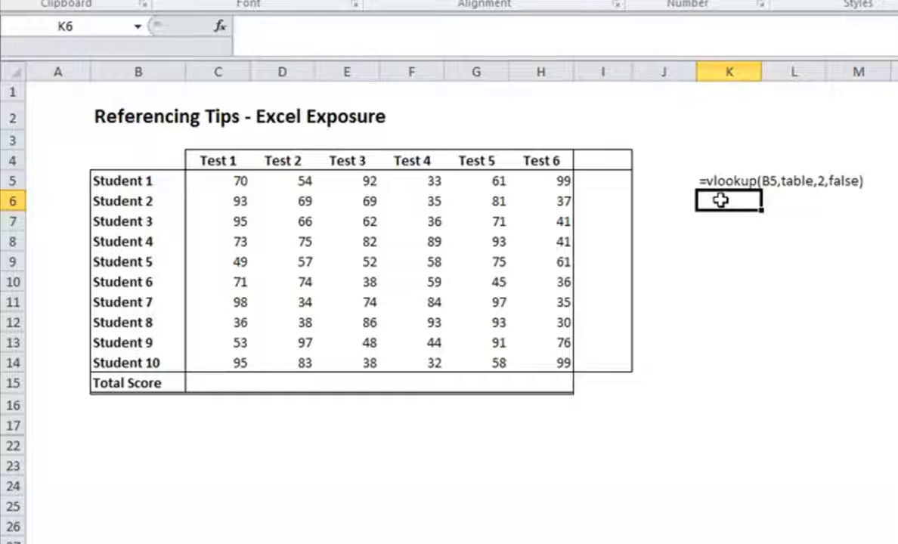
Step: Replace the text in K5 with a VLOOKUP formula using $B5 as lookup value and $B$5:$H$14 as table array
key("Up")
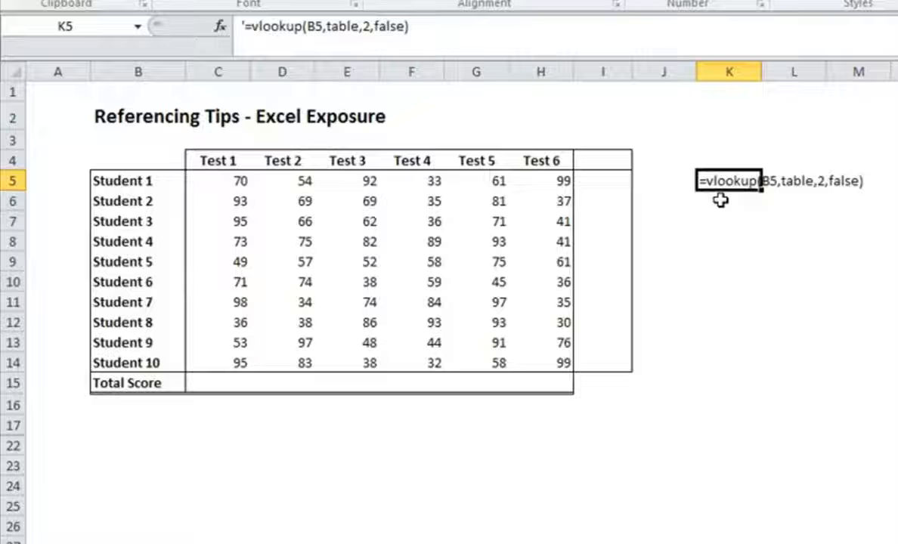
key("Delete")
type("=vlookup(")
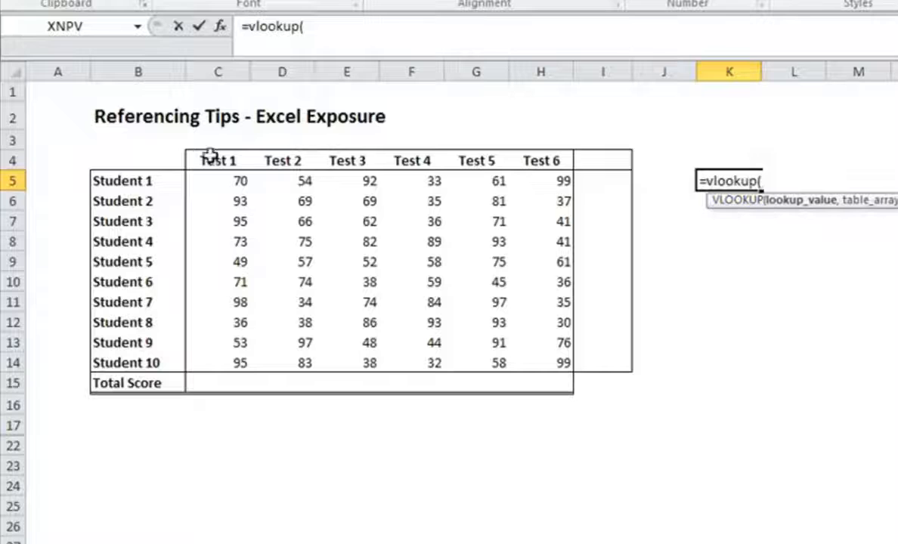
left_click(136, 181)
left_click(308, 25)
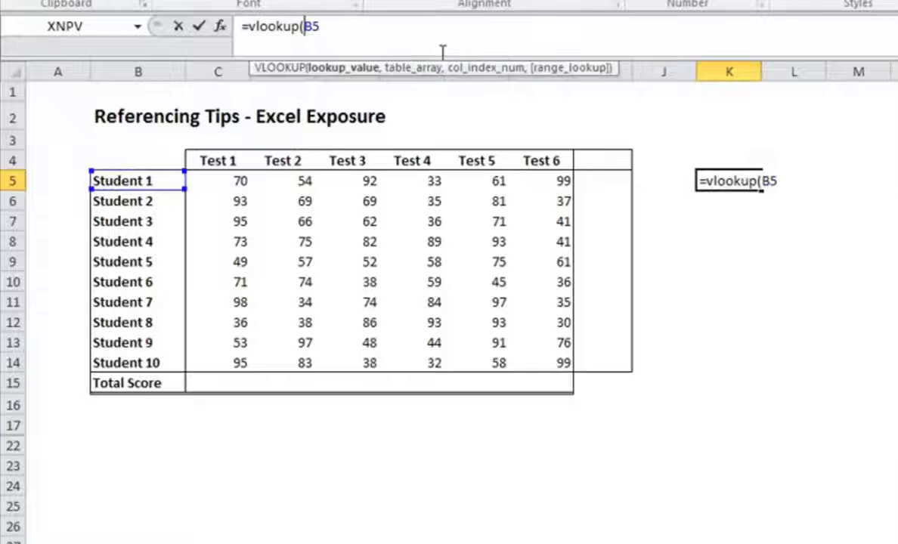
type("$B5")
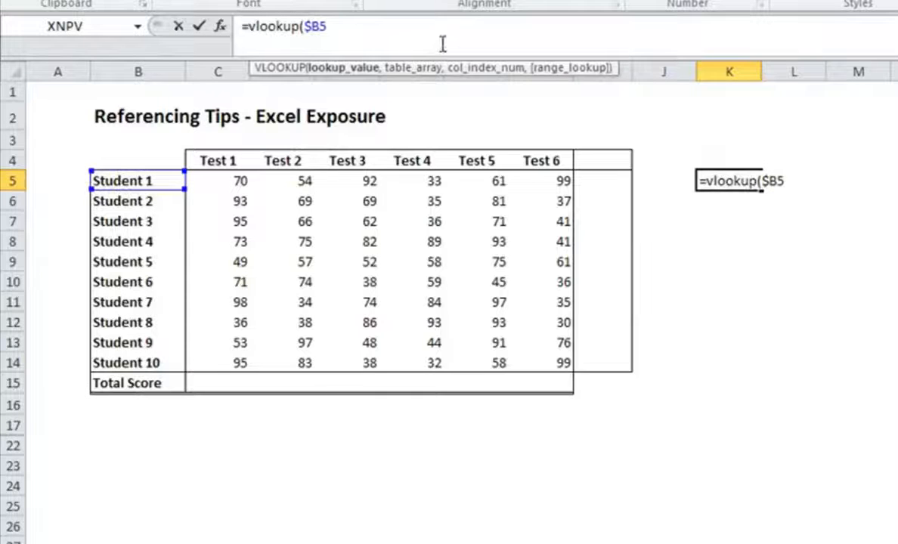
type(",")
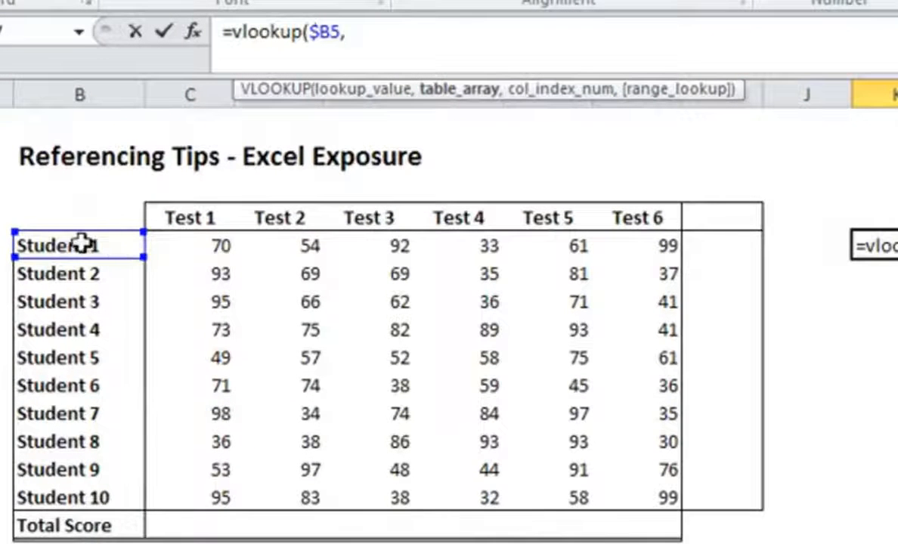
left_click_drag(81, 244, 658, 500)
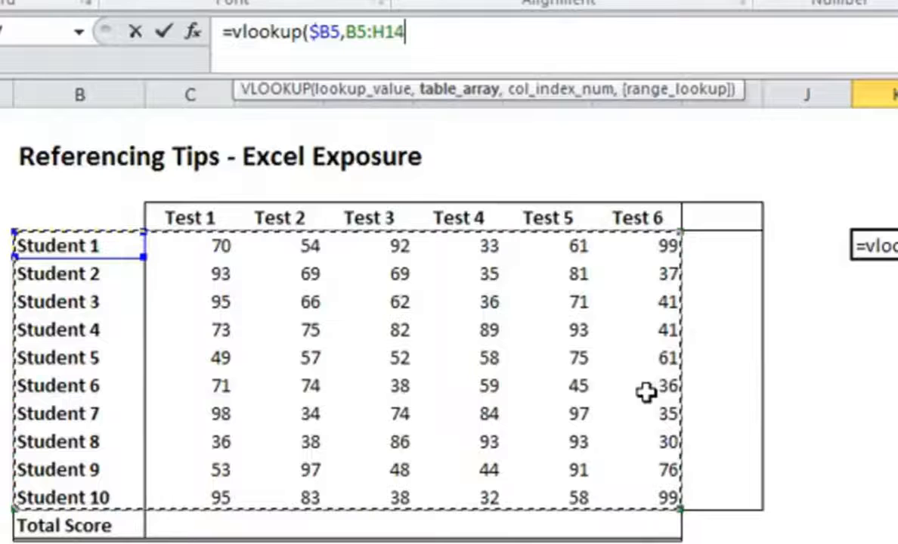
key("F4")
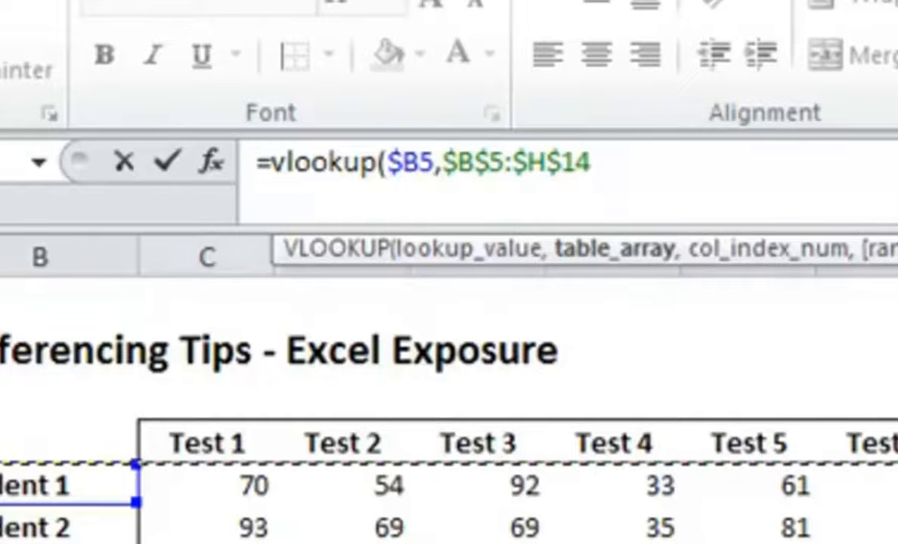
Step: Cycle the VLOOKUP table array in K5 through its mixed, relative and absolute reference forms, ending on $B$5:$H$14
key("F4")
key("F4")
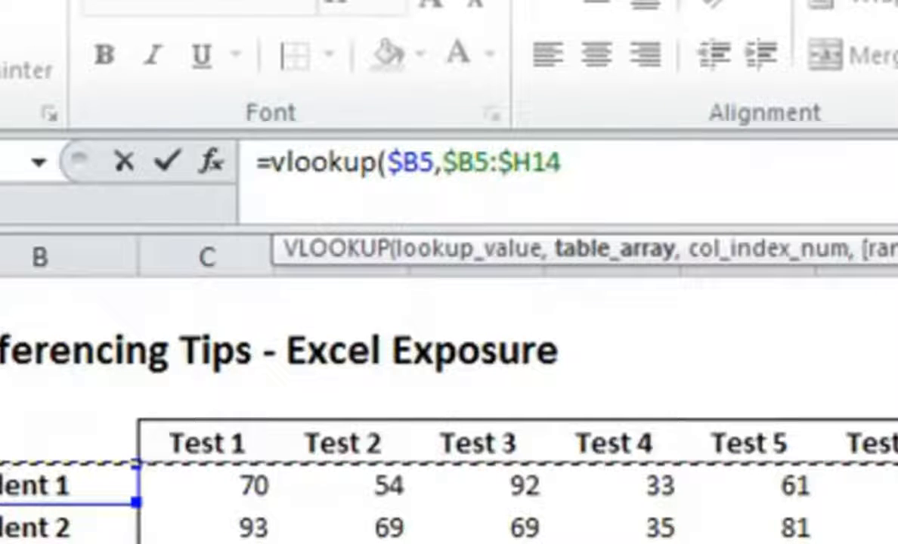
key("F4")
key("F4")
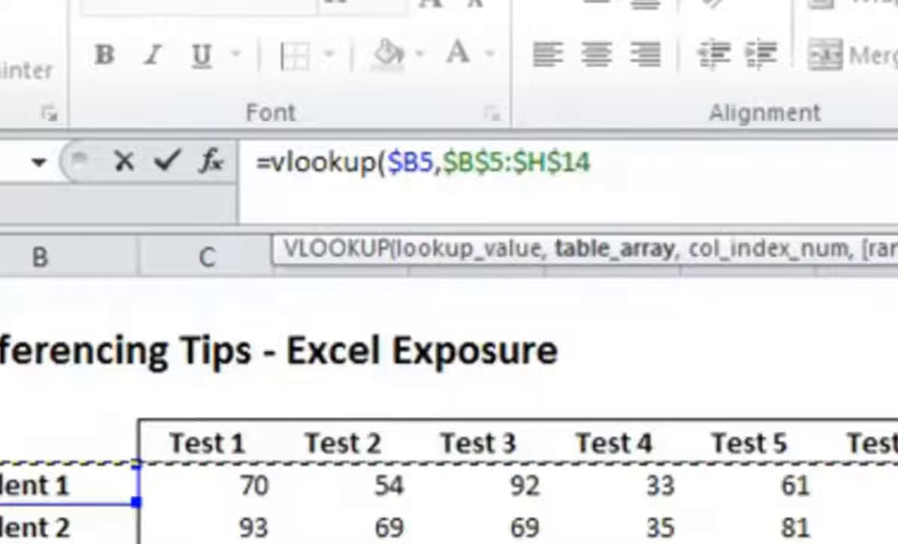
key("F4")
key("F4")
key("F4")
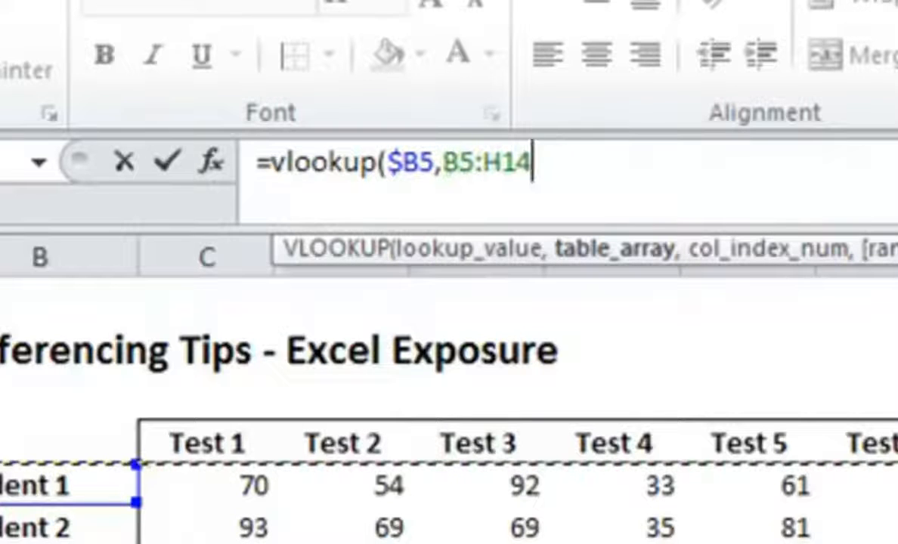
key("F4")
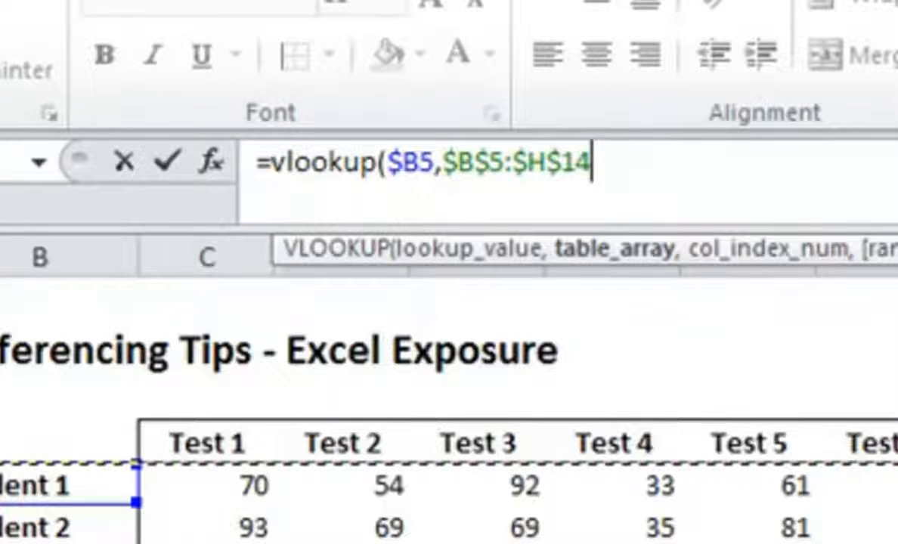
key("F4")
key("F4")
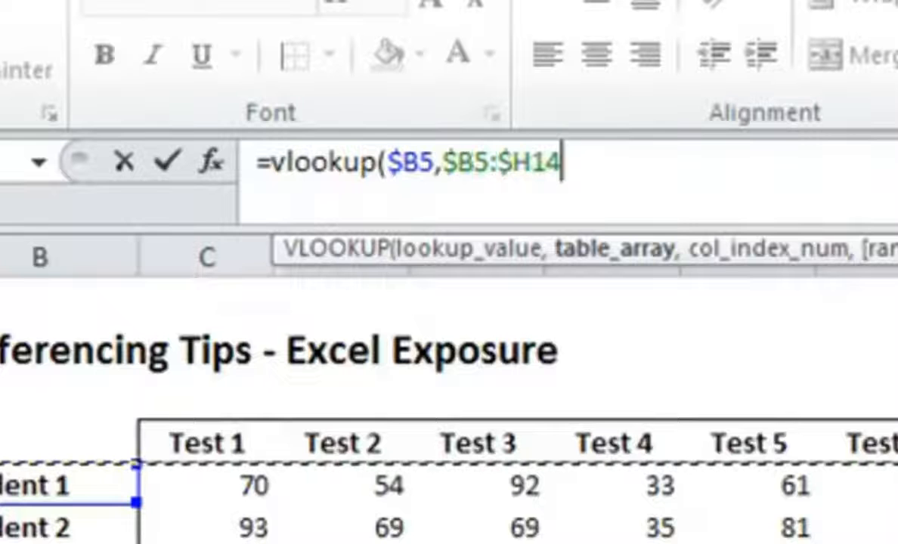
key("F4")
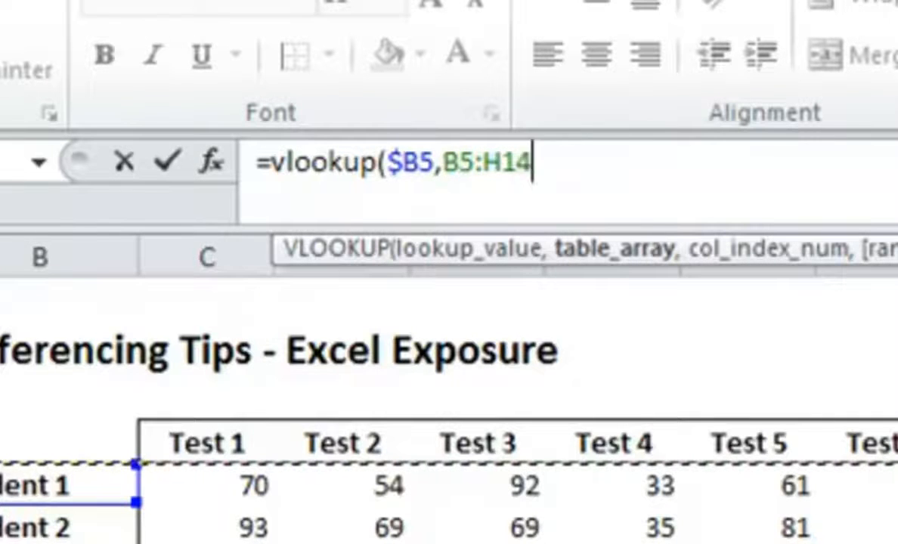
key("F4")
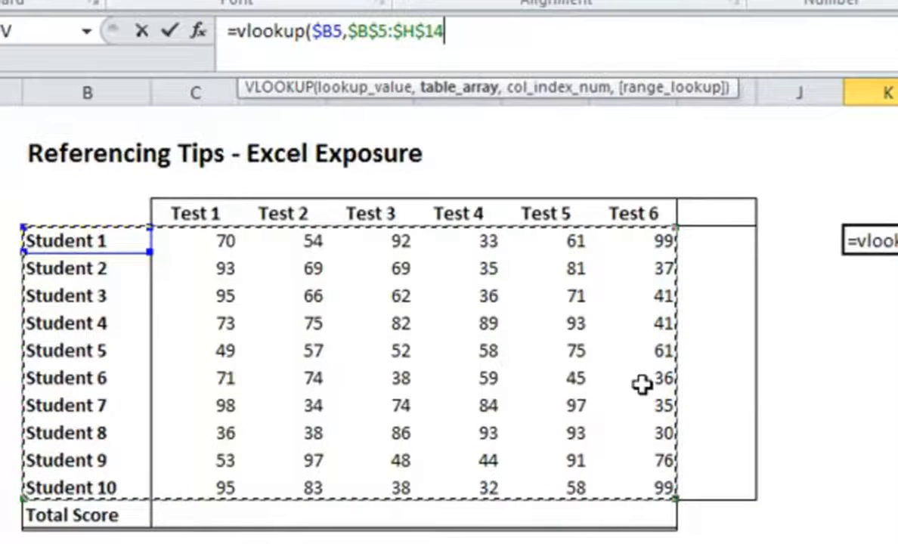
Step: Complete the VLOOKUP formula in K5 with column index 2 and false as the range lookup
type(",")
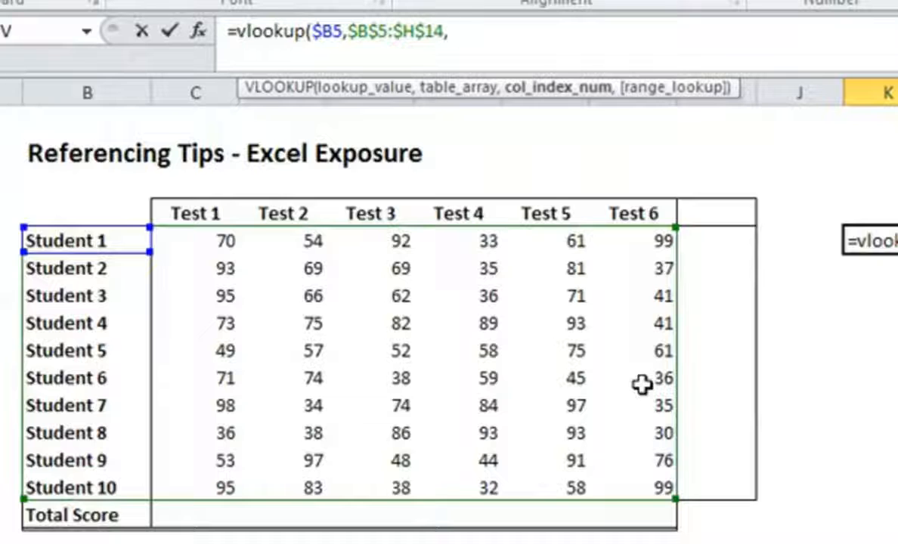
type("2,false")
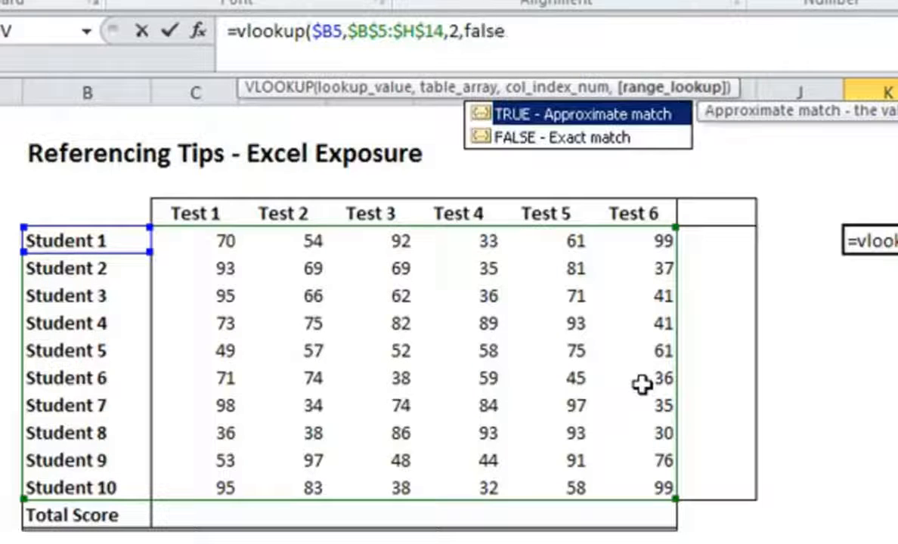
type(")")
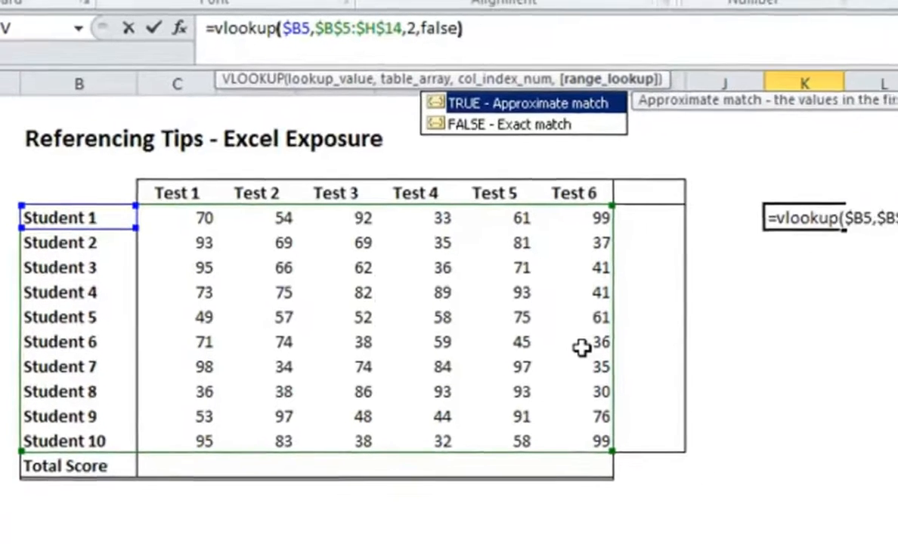
key("ctrl+Return")
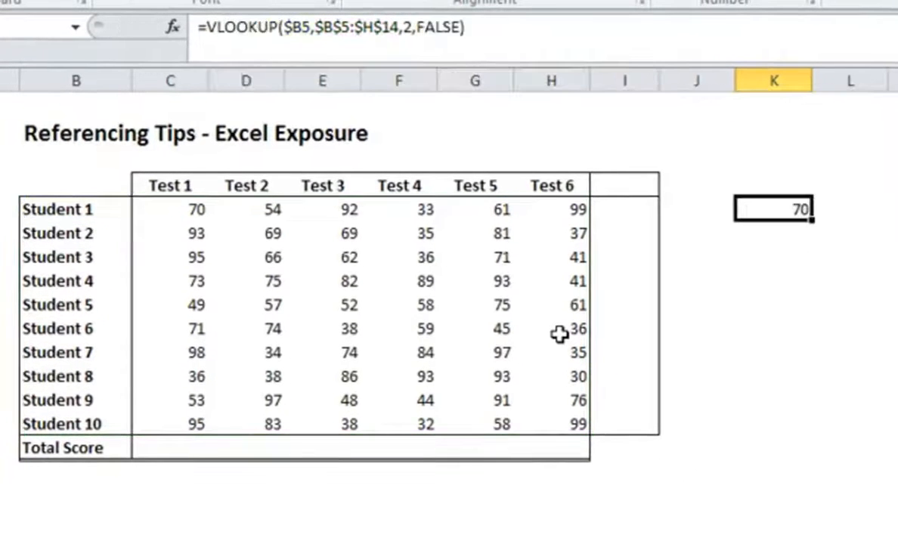
Step: Enter 2 in K4 and 3 in L4, and extend the number series across to 7 in P4
key("Up")
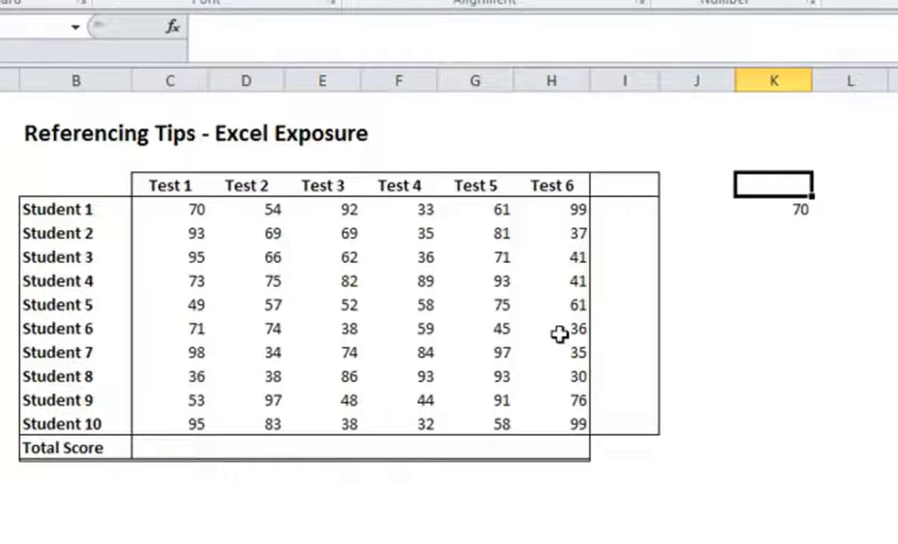
type("2")
key("Tab")
type("3")
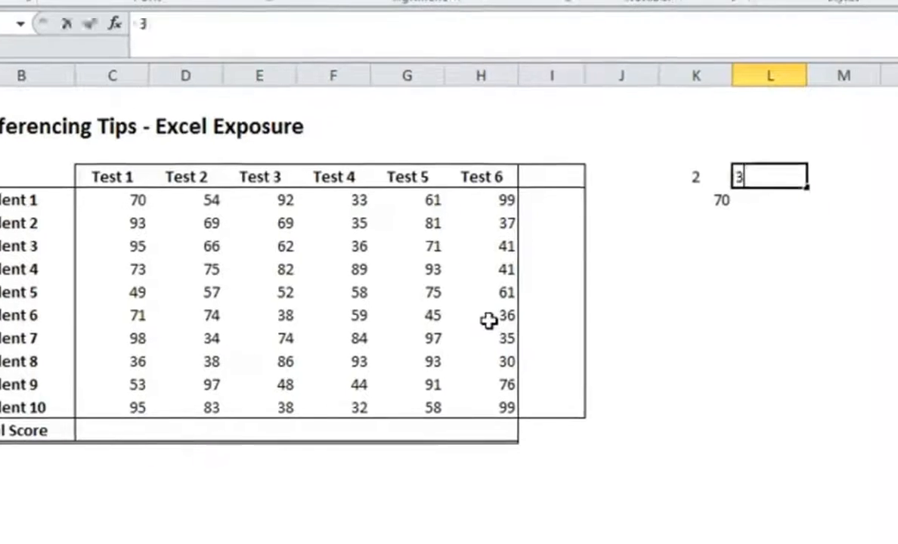
key("Tab")
left_click_drag(445, 149, 800, 151)
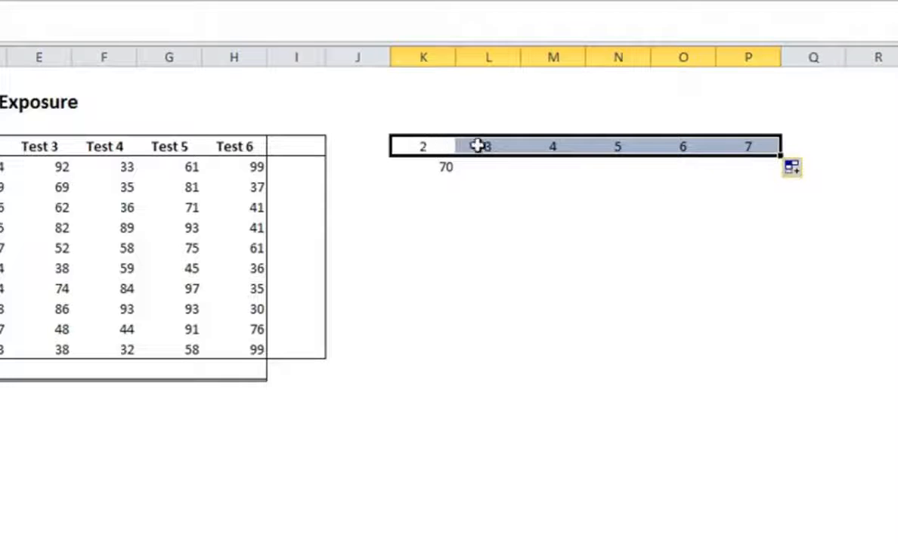
Step: Replace the column index 2 in the K5 VLOOKUP formula with the row-locked reference K$4
left_click(476, 170)
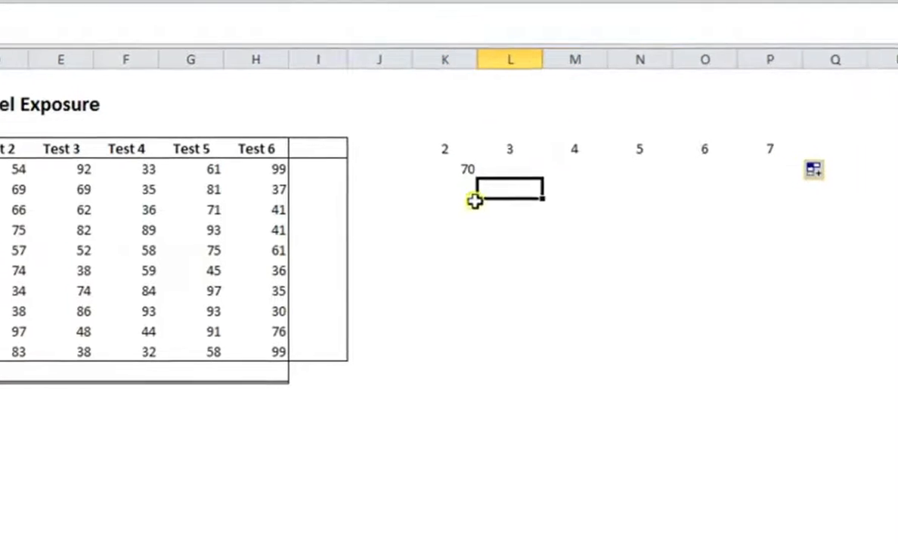
left_click(545, 184)
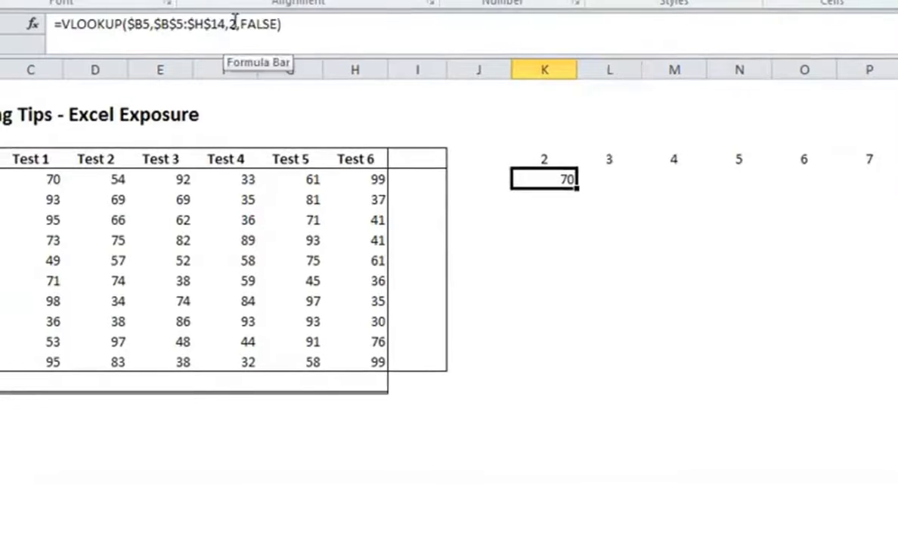
double_click(235, 24)
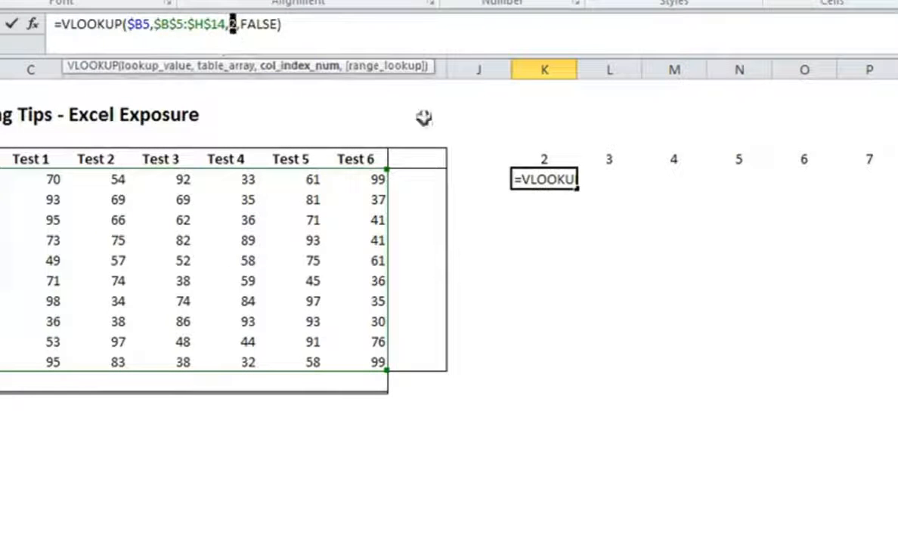
left_click(529, 156)
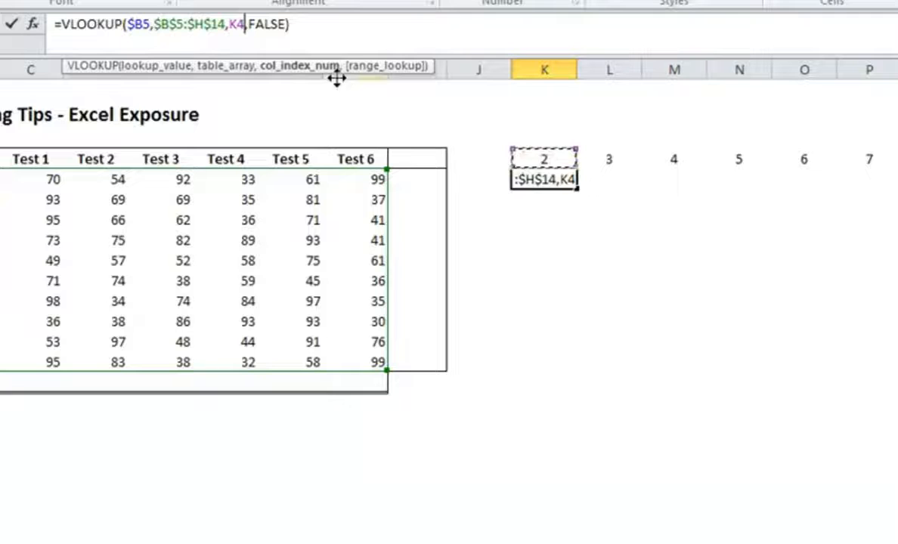
left_click(237, 24)
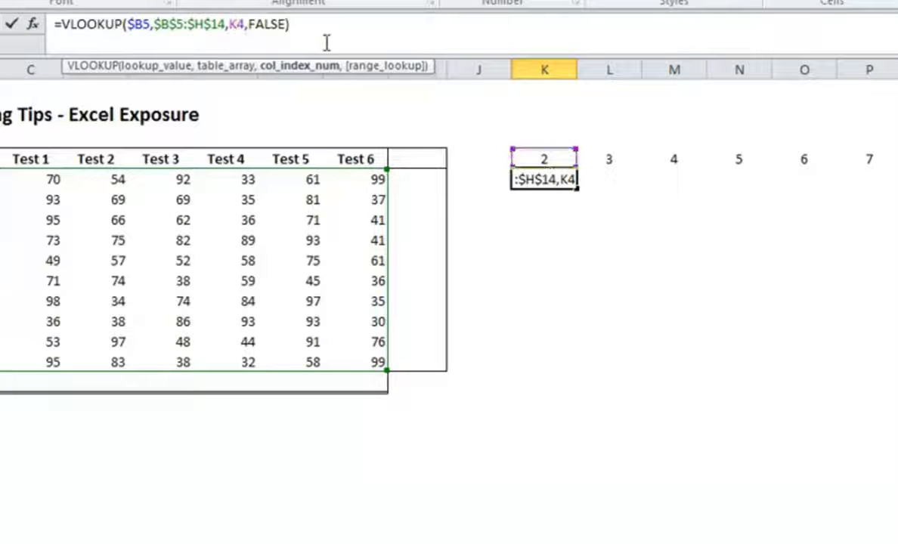
type("$")
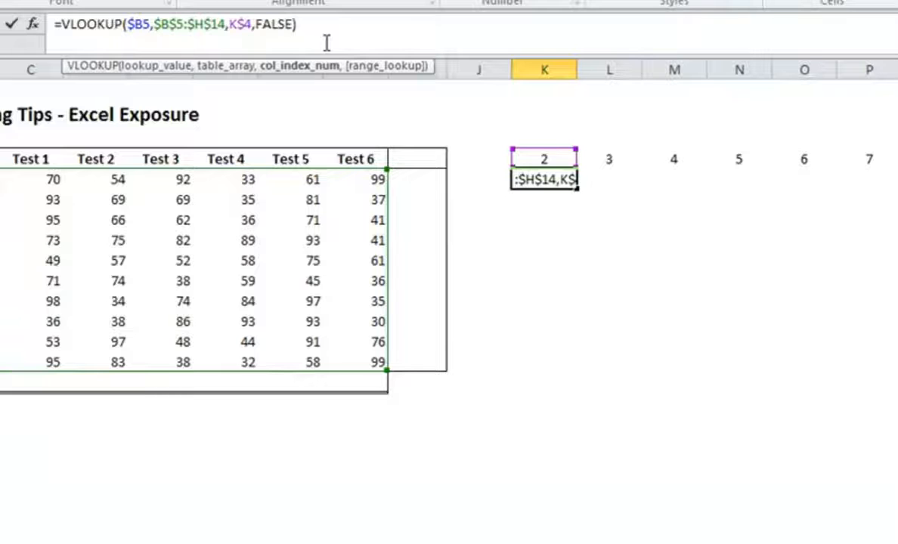
key("Return")
key("Up")
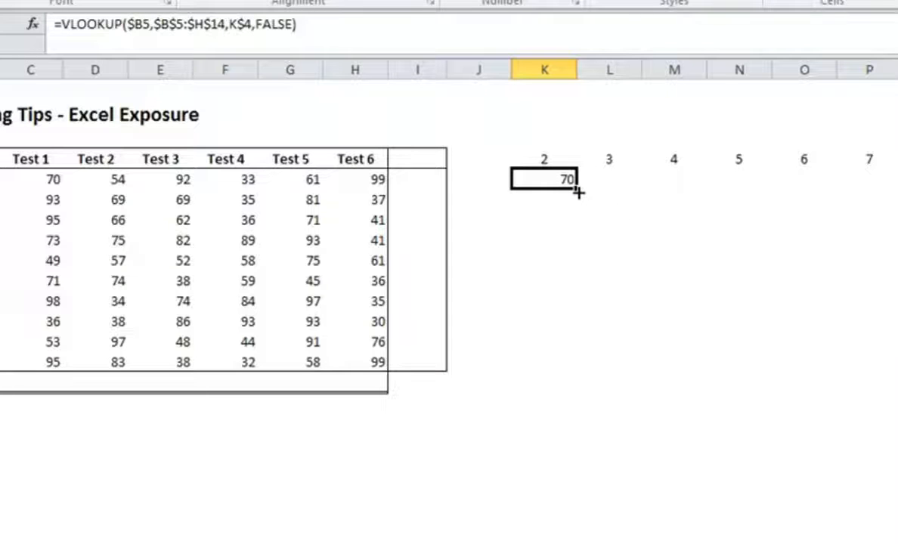
Step: Fill the K5 formula across to P5 and check the copied column index references in L5 and M5
left_click_drag(577, 192, 876, 197)
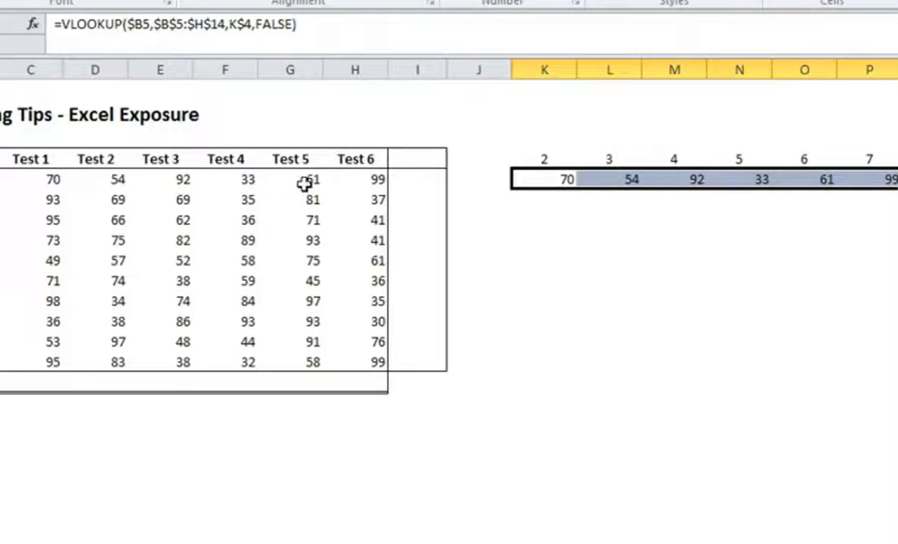
left_click(612, 186)
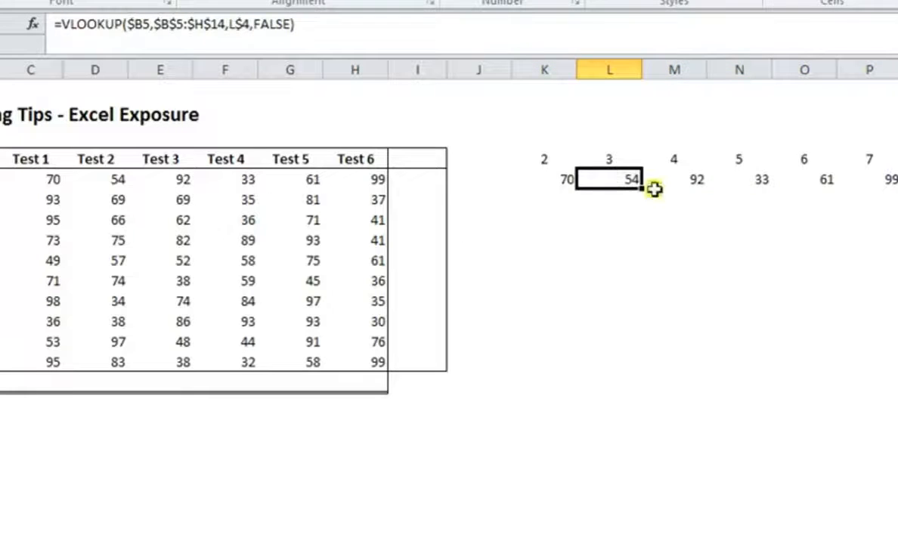
key("Right")
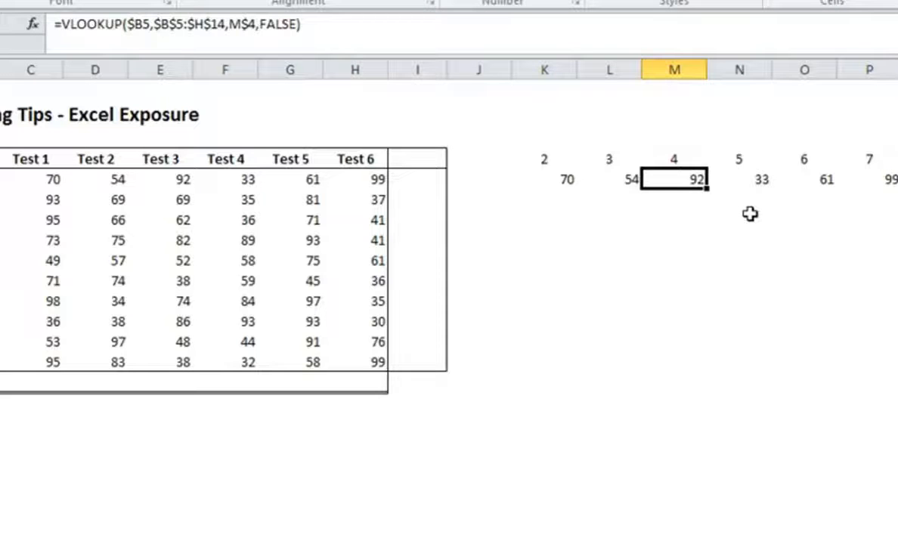
key("Left")
key("Left")
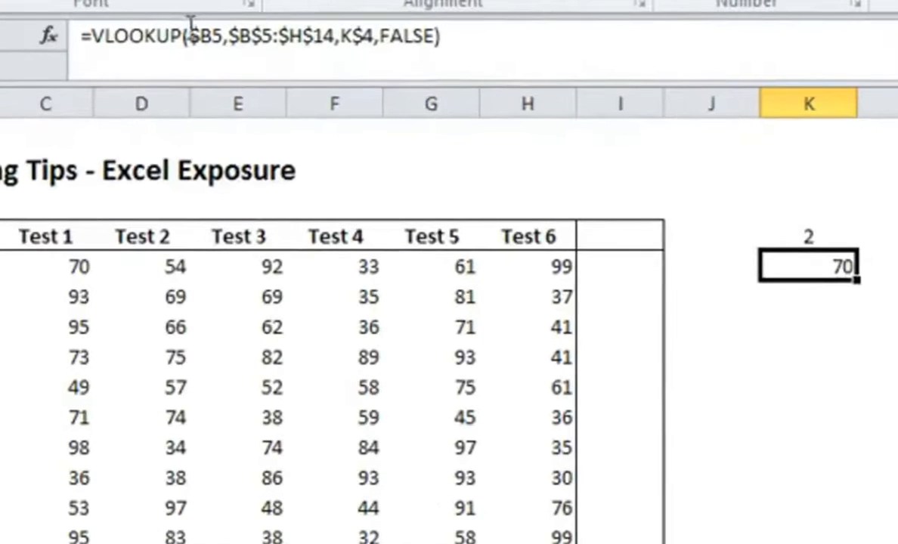
Step: Change the lookup value in the K5 formula to the relative reference B5 and fill it across to P5
left_click(176, 30)
key("Delete")
key("Return")
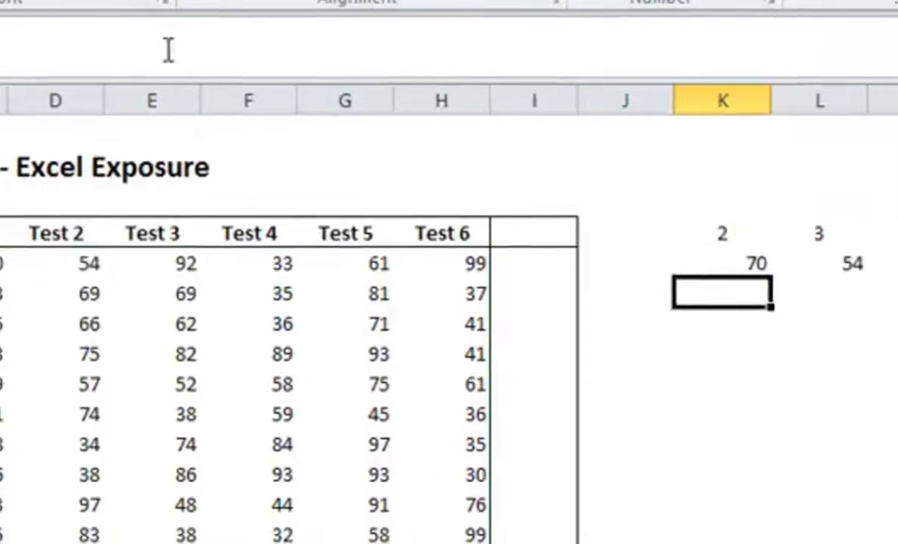
left_click(836, 272)
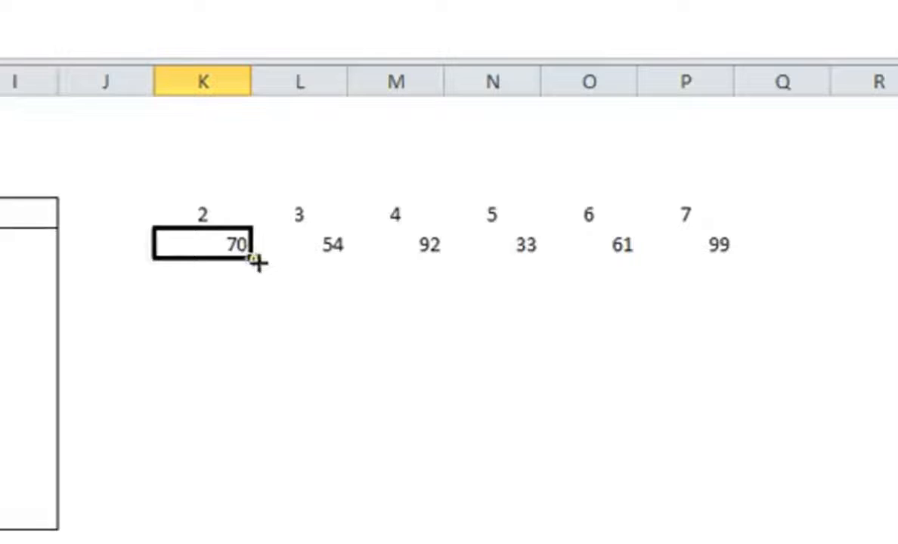
left_click_drag(257, 261, 730, 257)
Step: Examine the references in the formula copied into L5, leaving the cell unedited
left_click(299, 244)
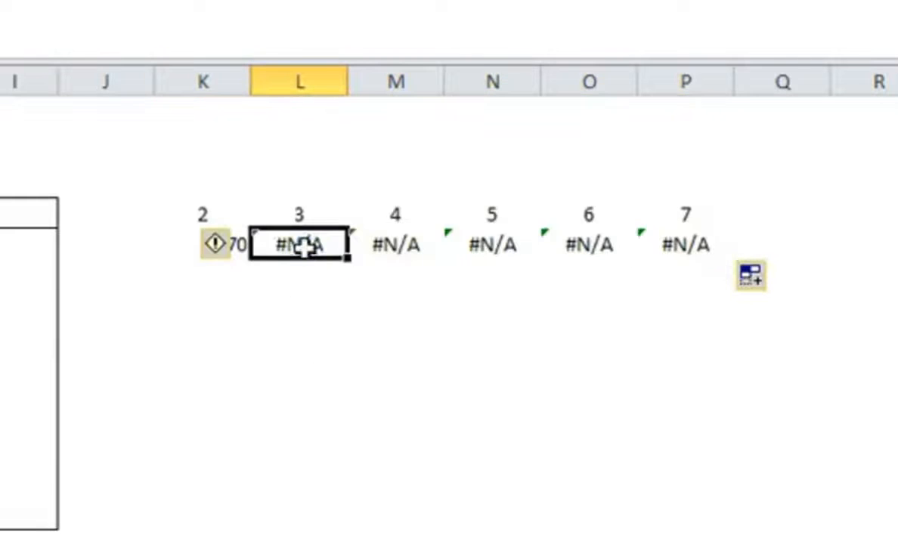
key("F2")
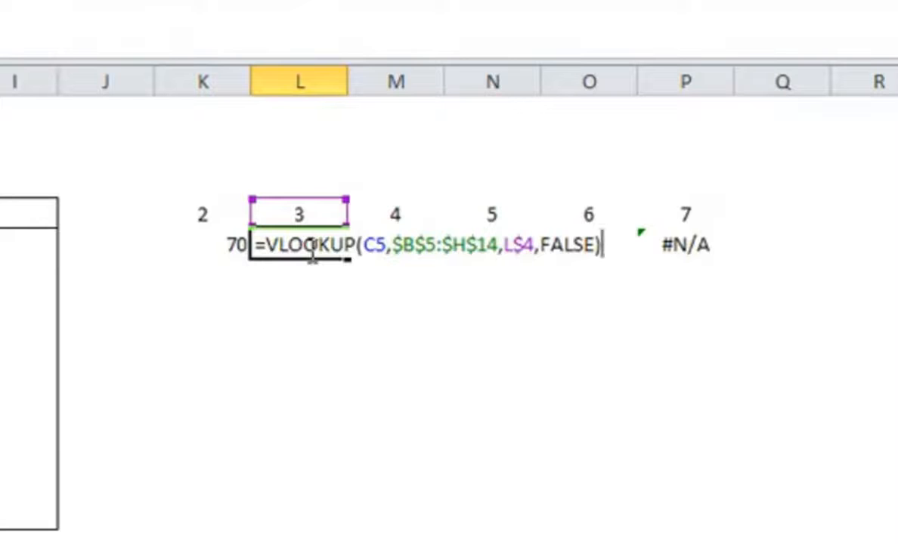
key("Escape")
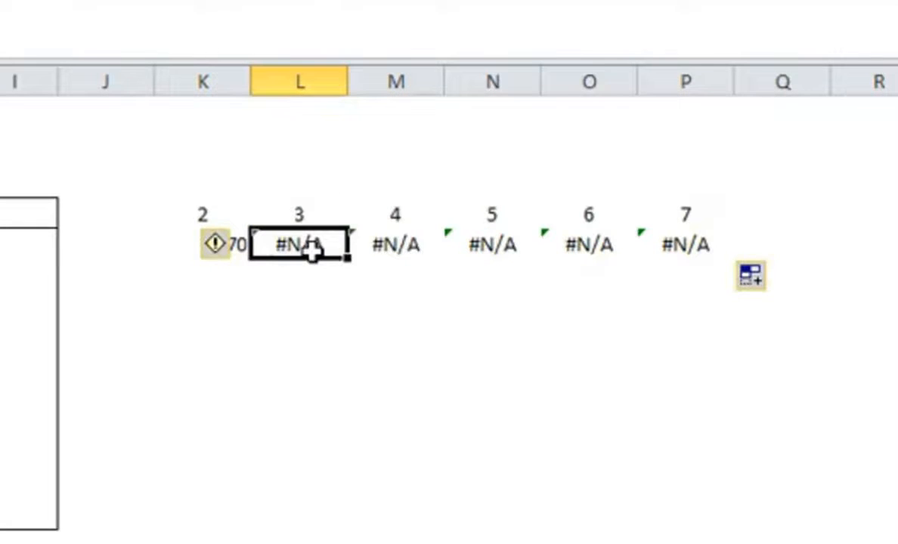
Step: Lock the column of the lookup value in K5 as $B5 and fill the formula across to P5
key("Left")
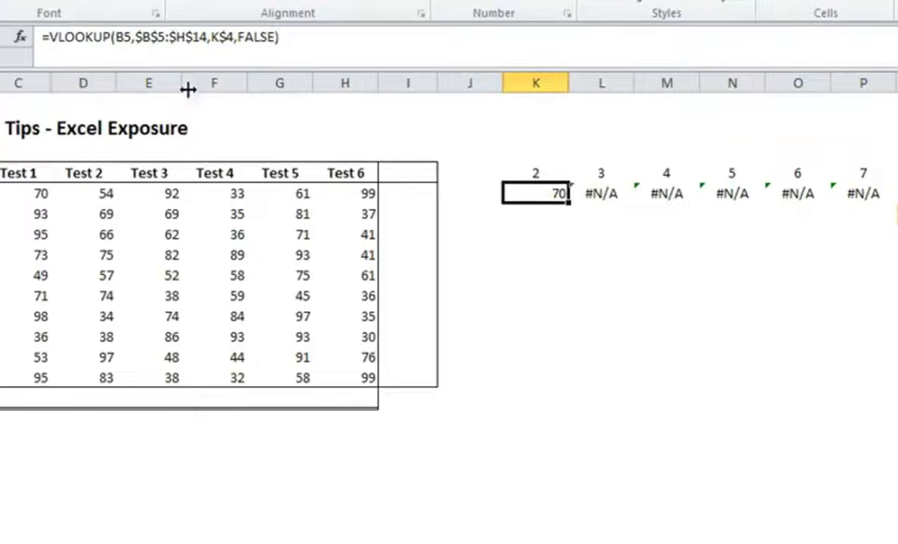
left_click(114, 36)
type("$")
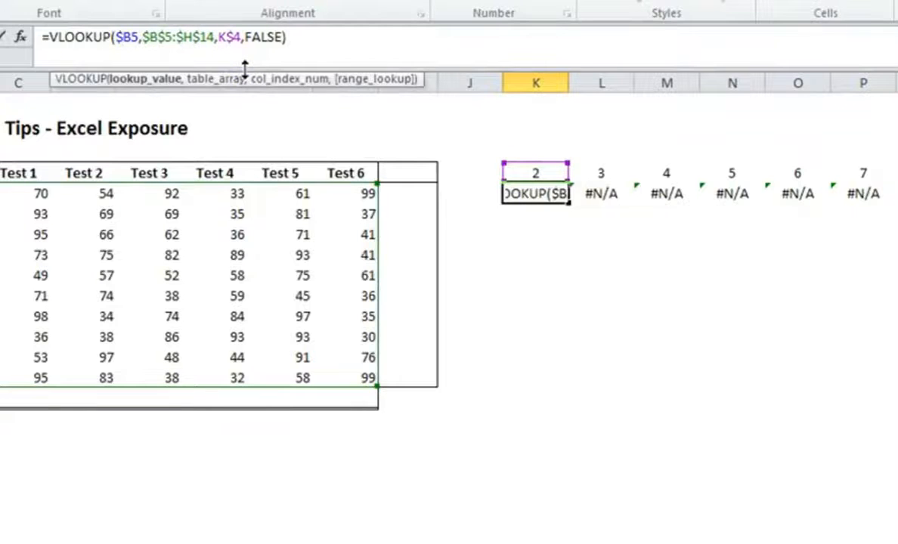
key("Return")
left_click(555, 191)
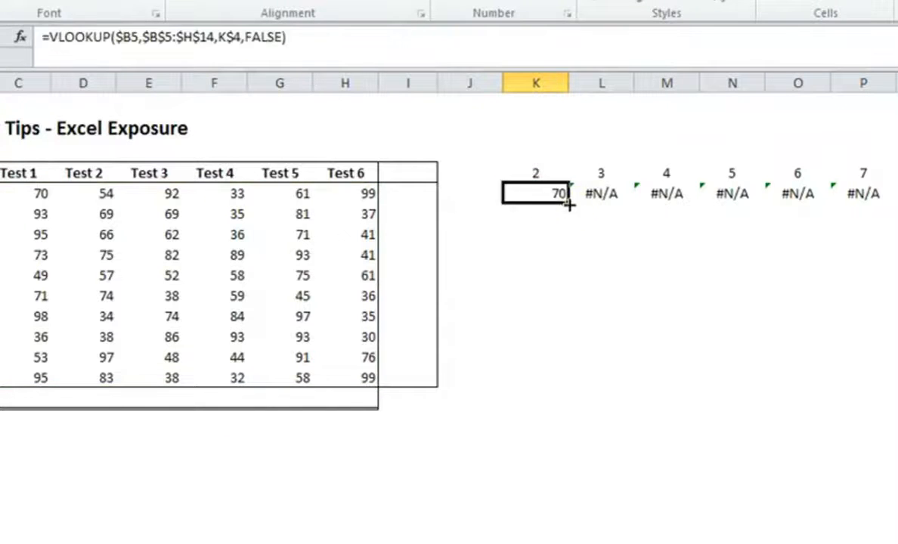
left_click_drag(568, 203, 866, 201)
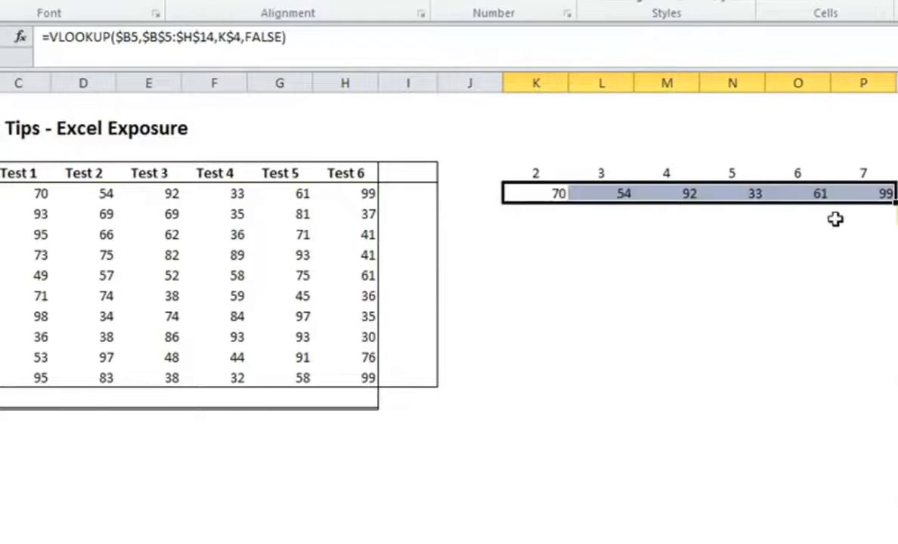
Step: Change the column index in the K5 formula to the relative reference K4 and fill the formula down to K14
left_click(552, 193)
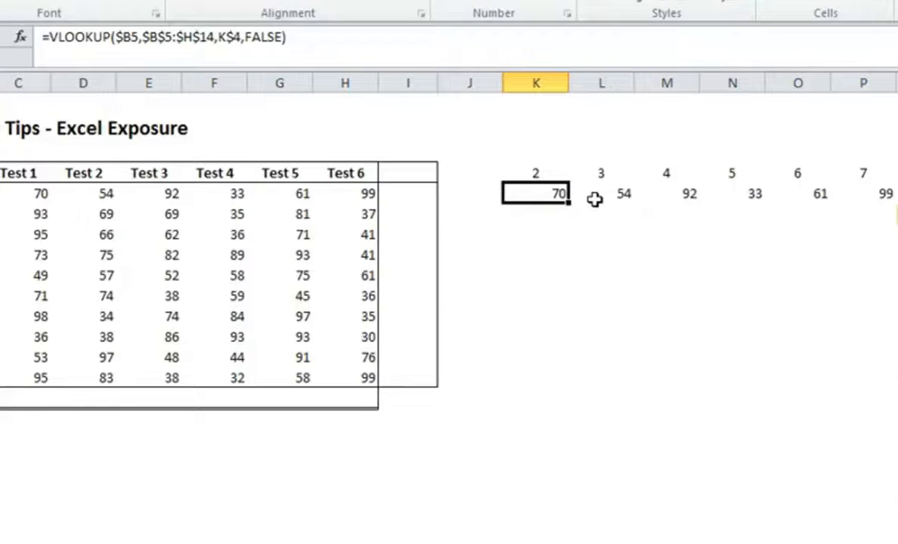
left_click(234, 37)
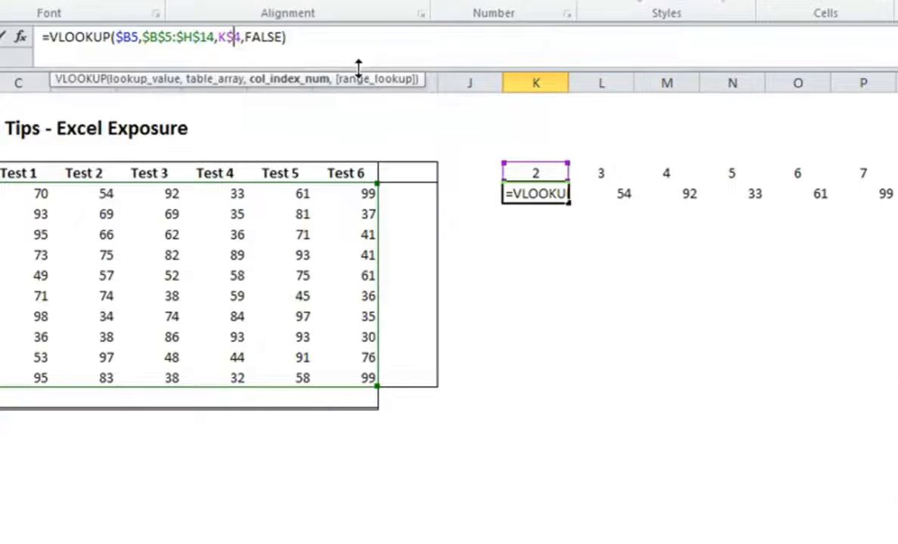
key("BackSpace")
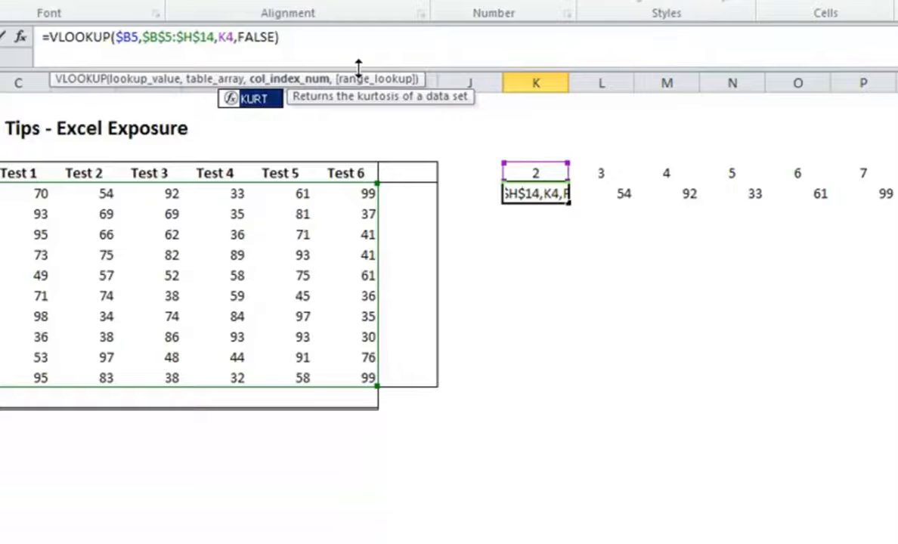
key("Return")
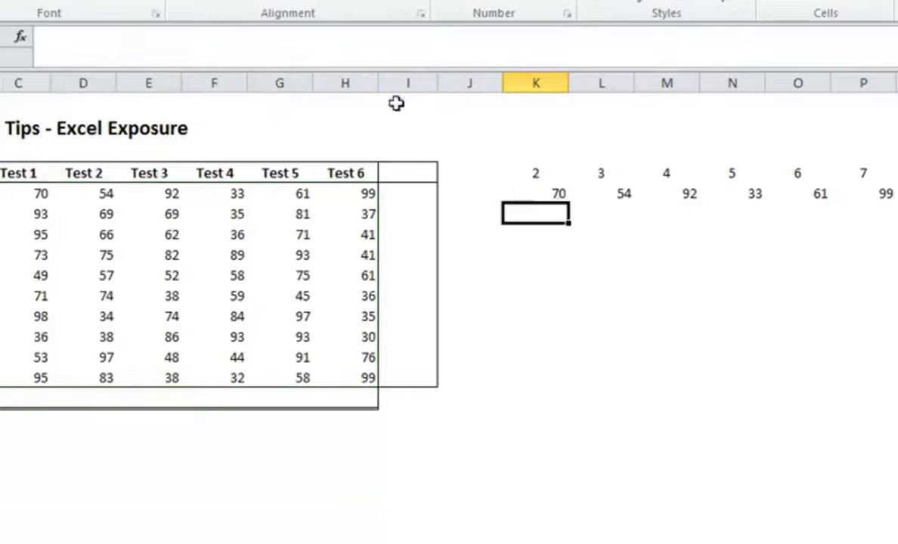
left_click(567, 199)
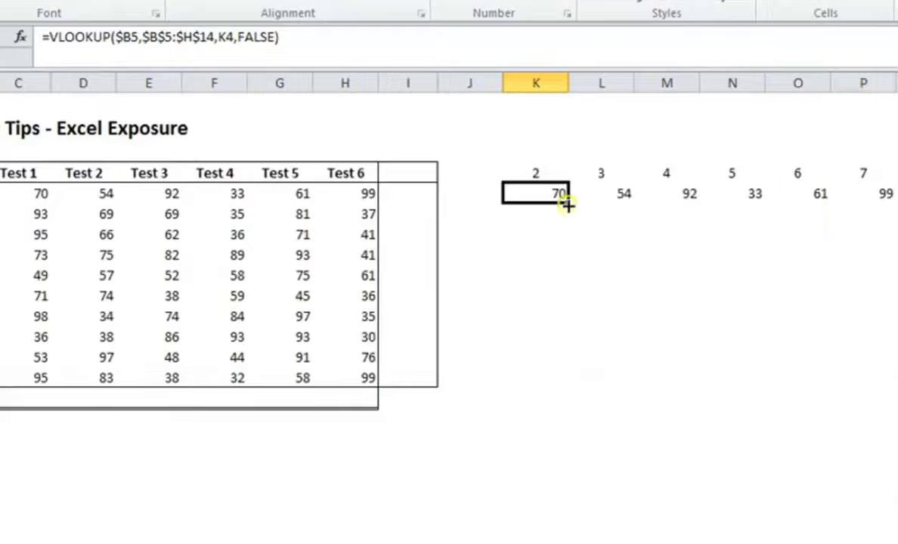
left_click_drag(568, 205, 569, 378)
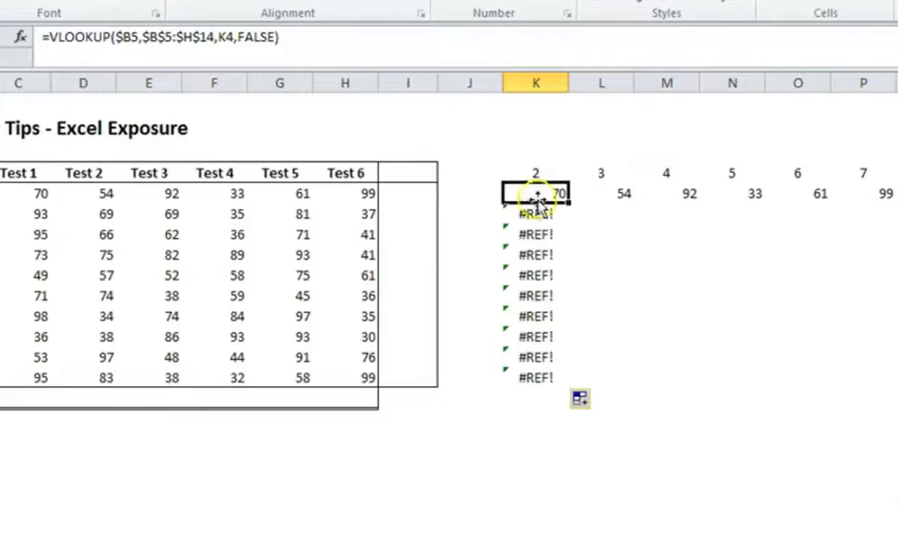
Step: Check how the column index reference shifts in the formulas copied into K6 and K7, compared with K5
left_click(542, 213)
left_click(531, 186)
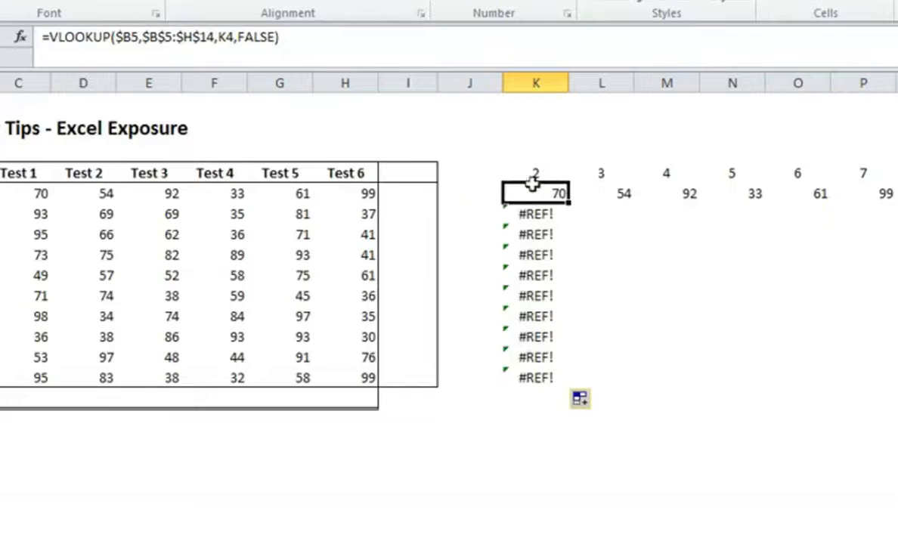
left_click(534, 213)
left_click(534, 235)
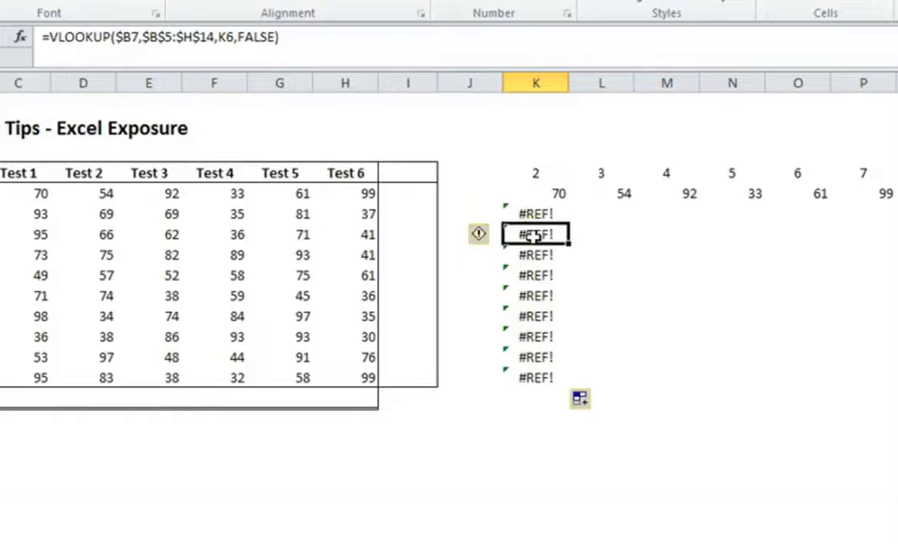
Step: Lock the row of the column index in K5 as K$4 and fill the formula down to K14
left_click(530, 194)
left_click(226, 33)
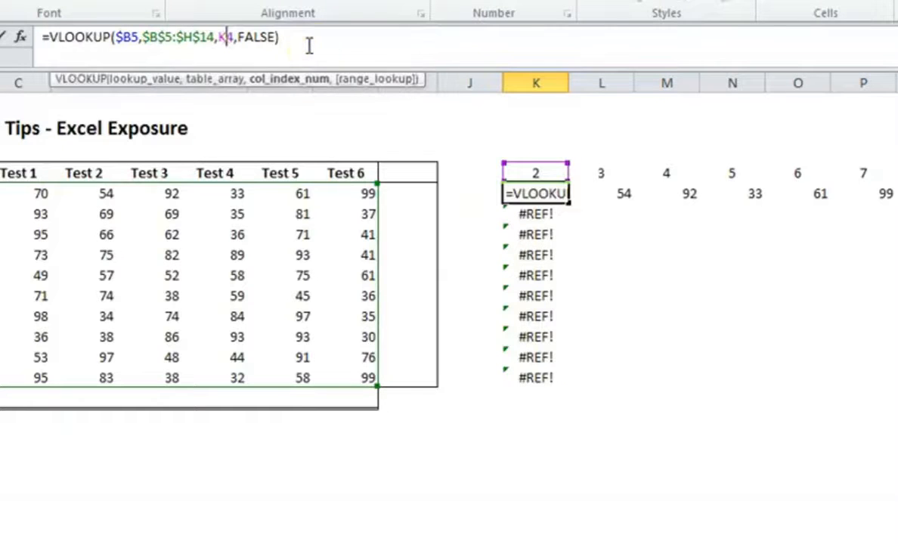
type("$")
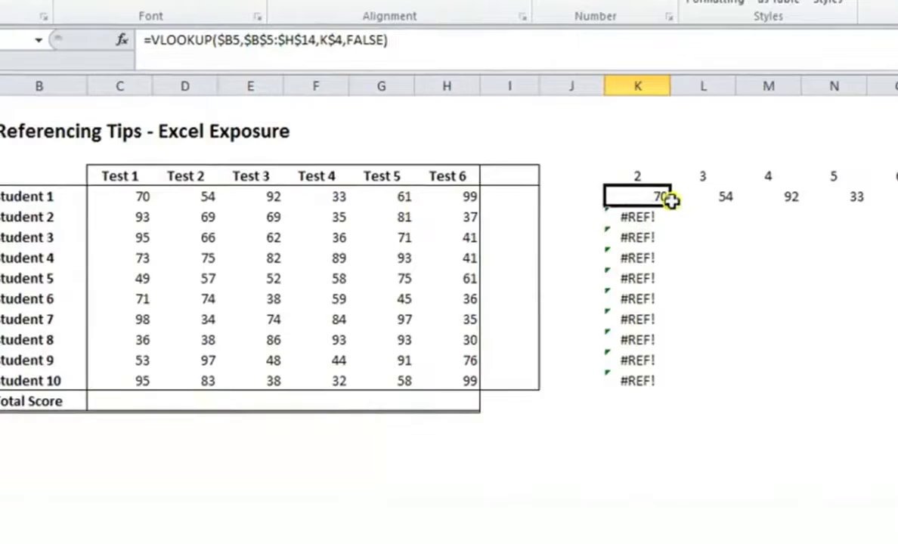
left_click_drag(671, 200, 677, 390)
Step: Examine the lookup value and column index references in the formulas copied down column K to K14
key("Down")
key("Down")
key("Down")
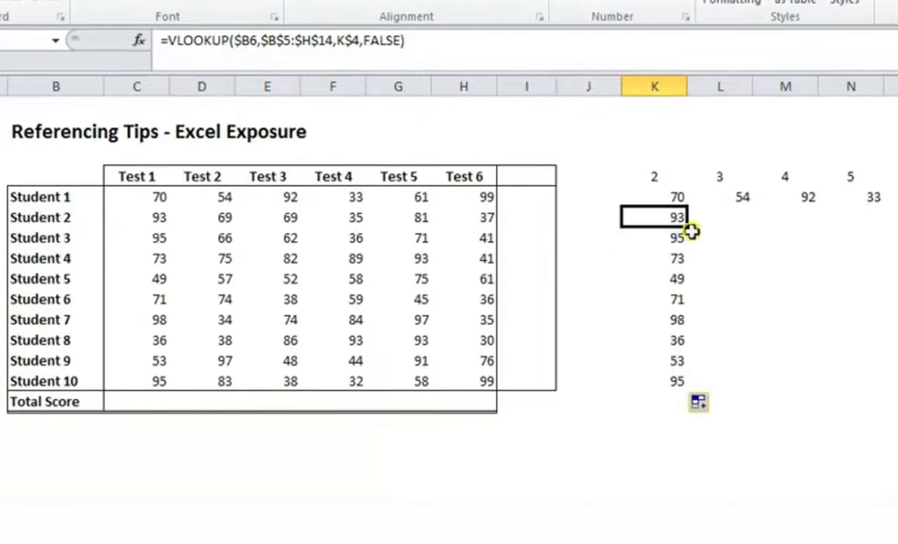
key("Down")
key("Down")
key("Down")
key("Down")
key("Down")
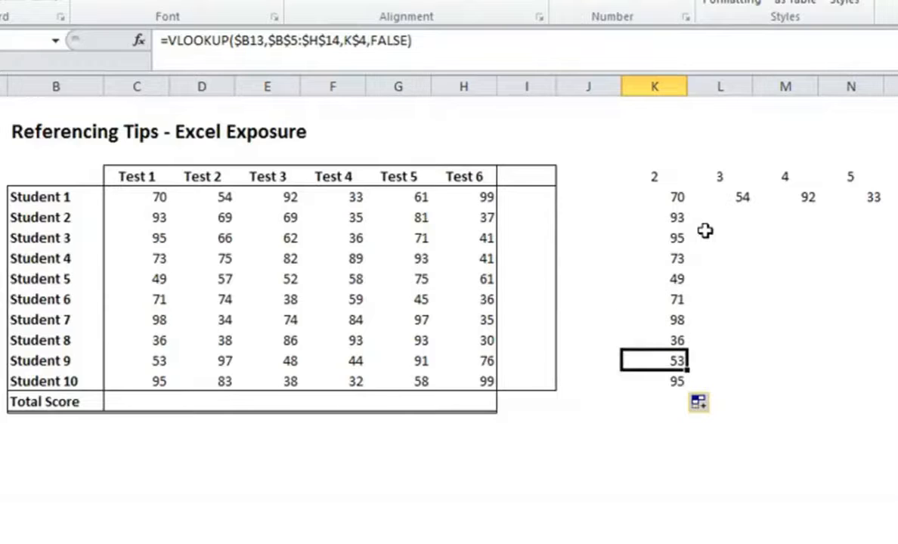
key("Down")
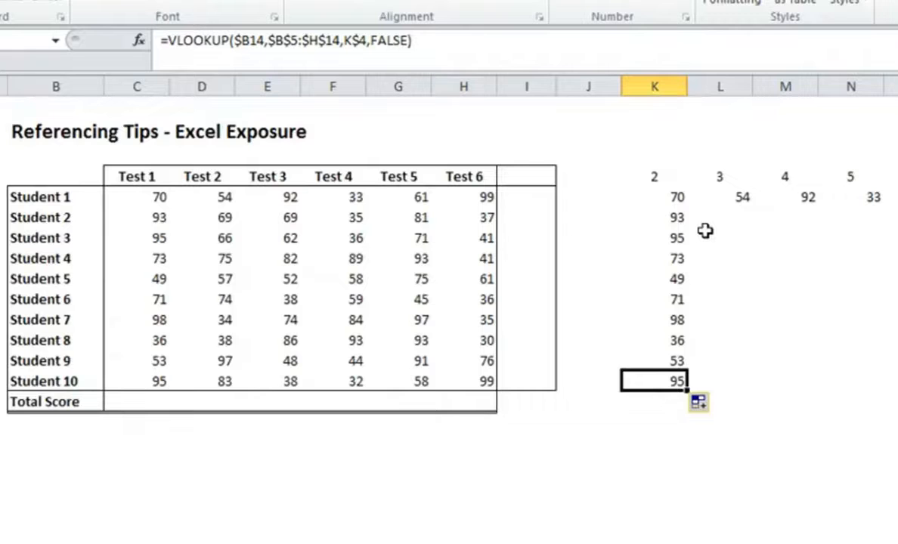
key("Up")
key("Up")
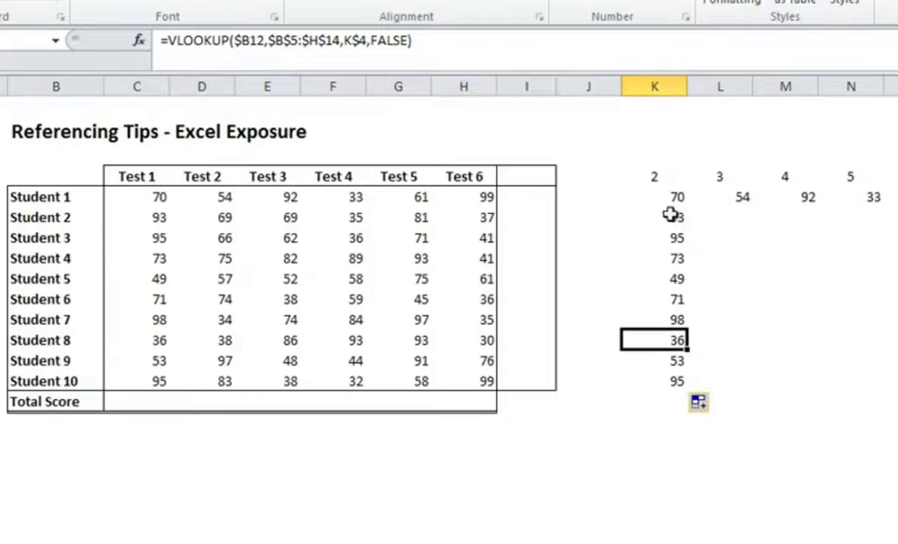
Step: Fill the formulas in K5:K14 across to column P and compare the block's summary statistics with the original scores in C5:H14
left_click_drag(671, 216, 665, 380)
left_click_drag(597, 327, 881, 319)
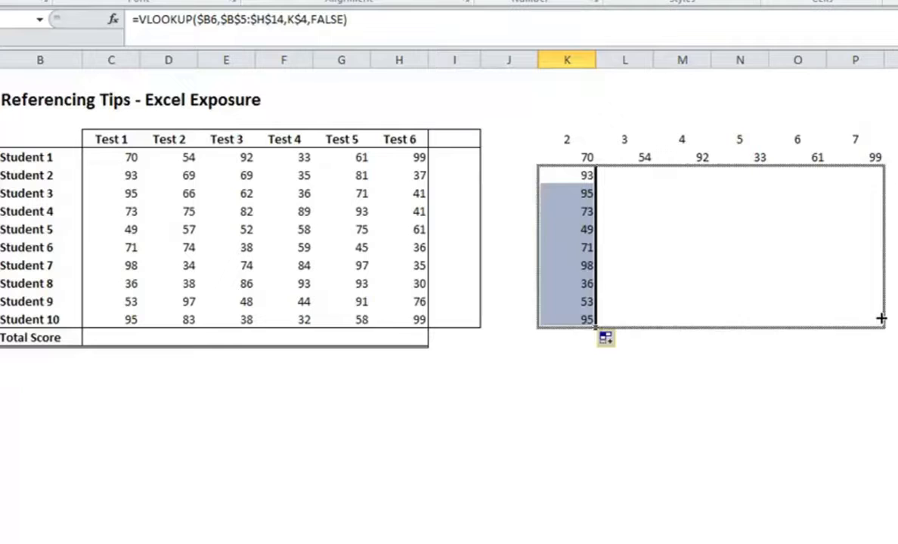
left_click_drag(571, 154, 855, 320)
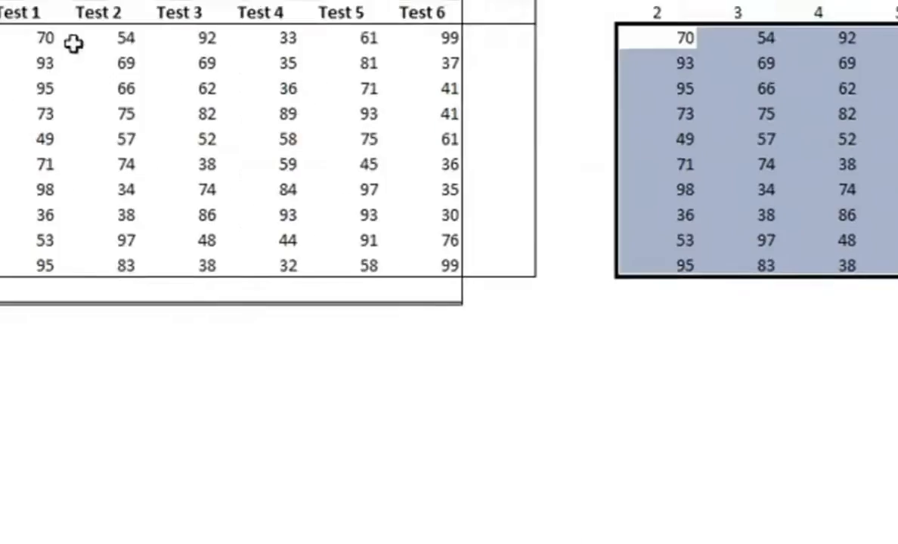
left_click_drag(161, 103, 522, 311)
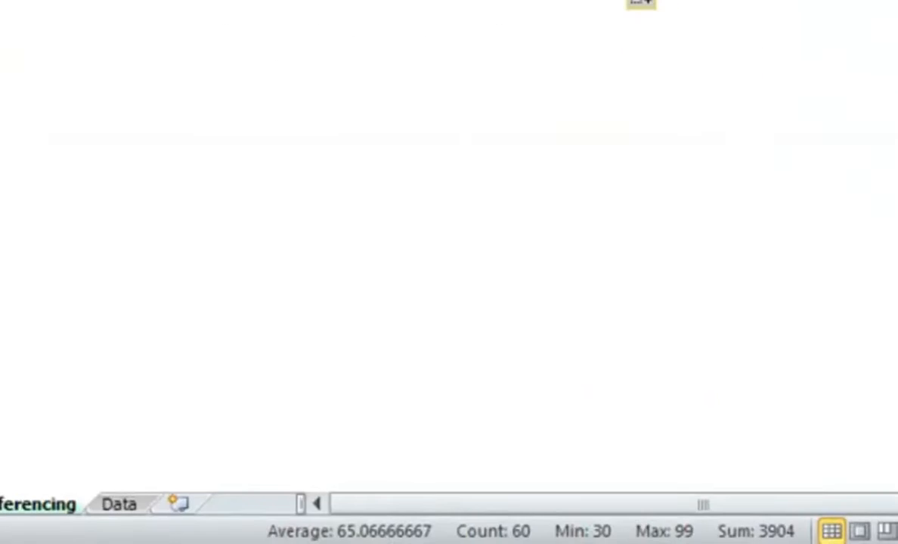
Step: Review the table array, lookup value and column index references in the K5 formula
left_click(483, 136)
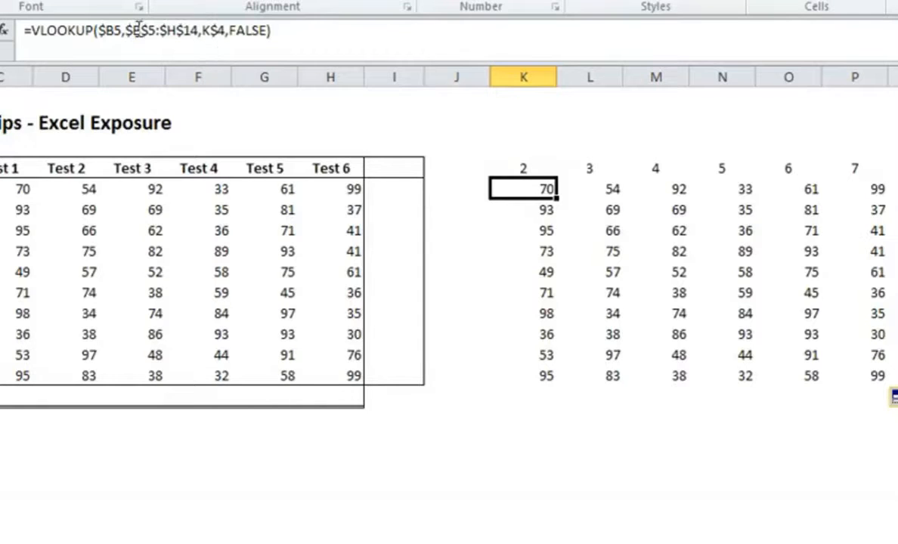
left_click_drag(125, 31, 198, 31)
left_click(105, 31)
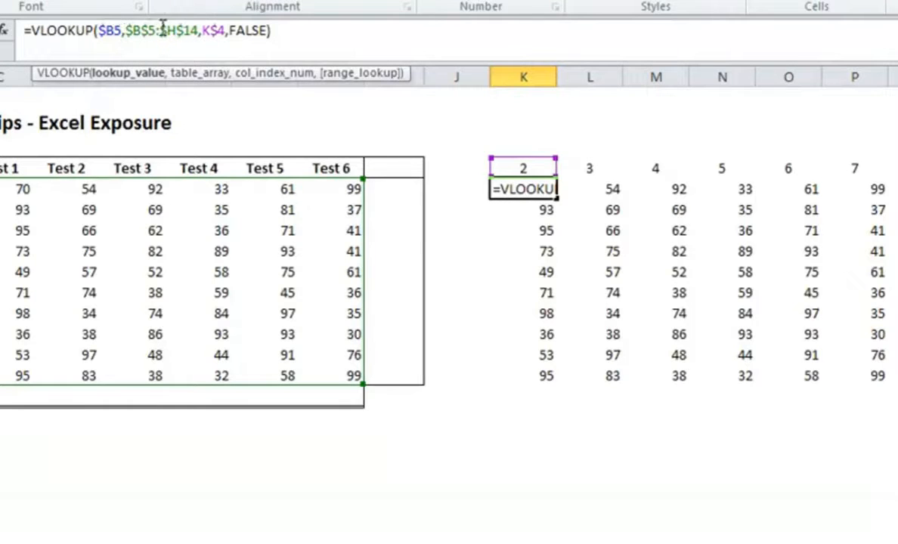
left_click(210, 31)
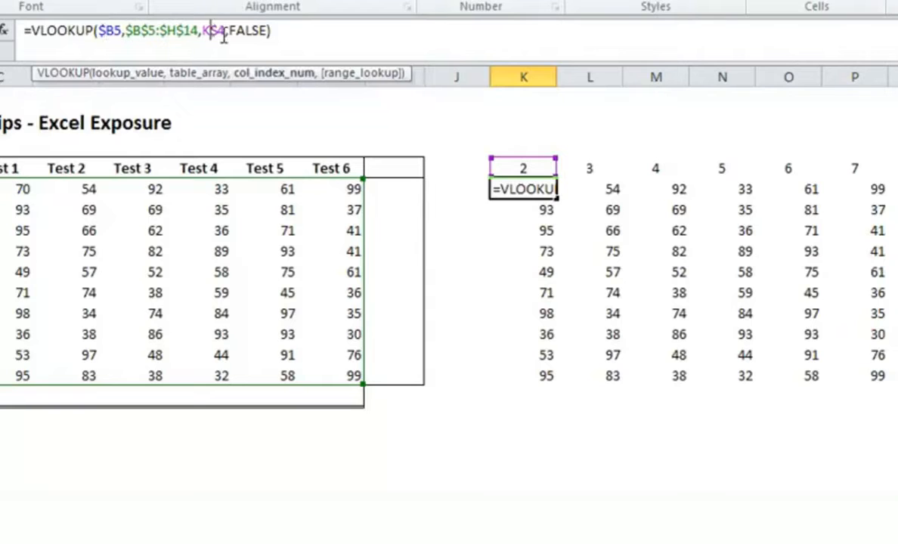